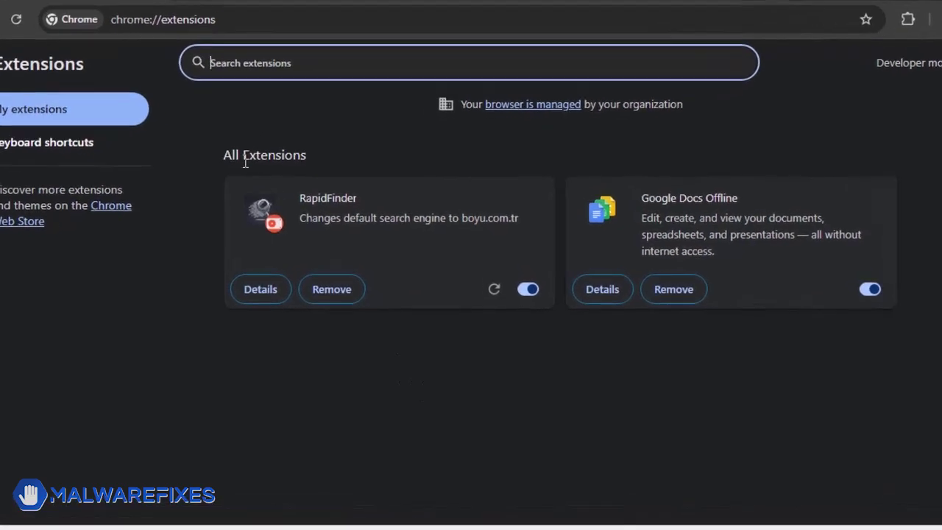
Step: Examine the details of the RapidFinder extension and return to the extensions list
{"action": "left_click", "coordinate": [260, 289]}
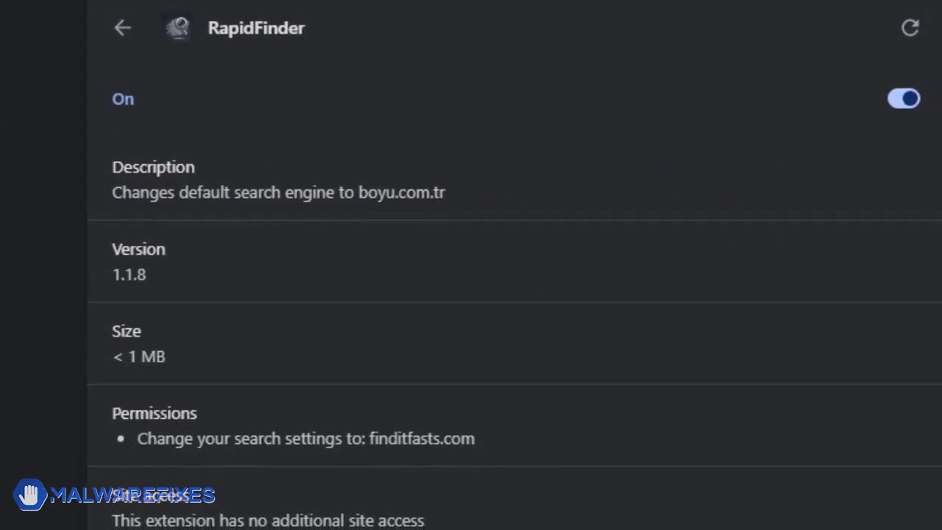
{"action": "left_click", "coordinate": [111, 20]}
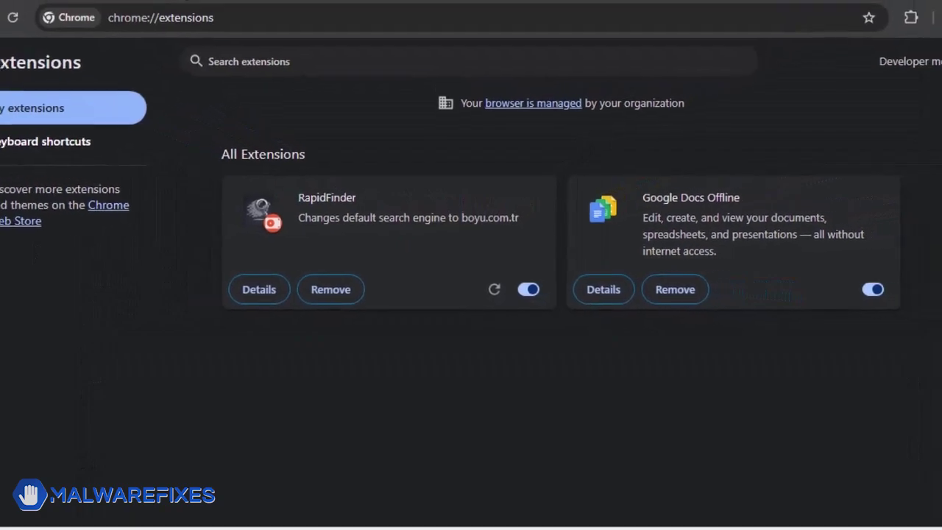
Step: Test the browser's default search engine by searching for "mvmvmv" from the address bar in a new tab
{"action": "key", "text": "ctrl+t"}
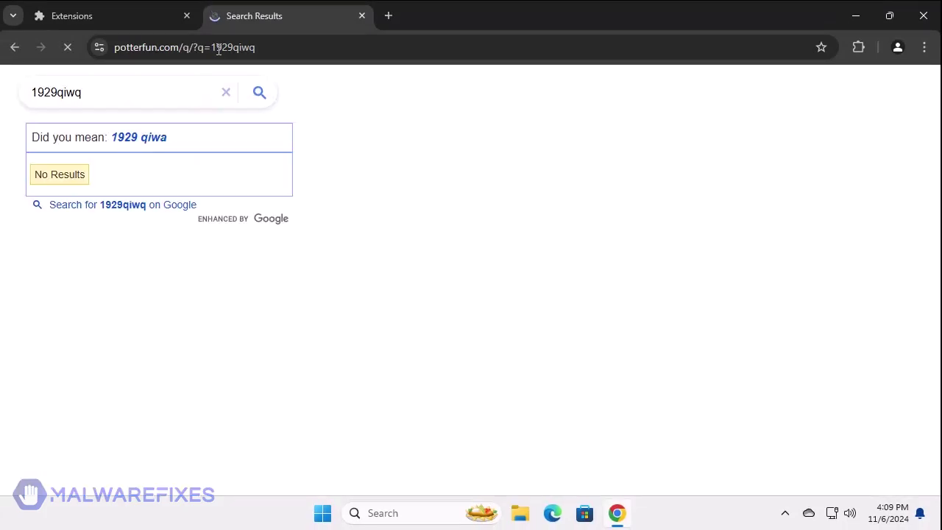
{"action": "left_click", "coordinate": [288, 50]}
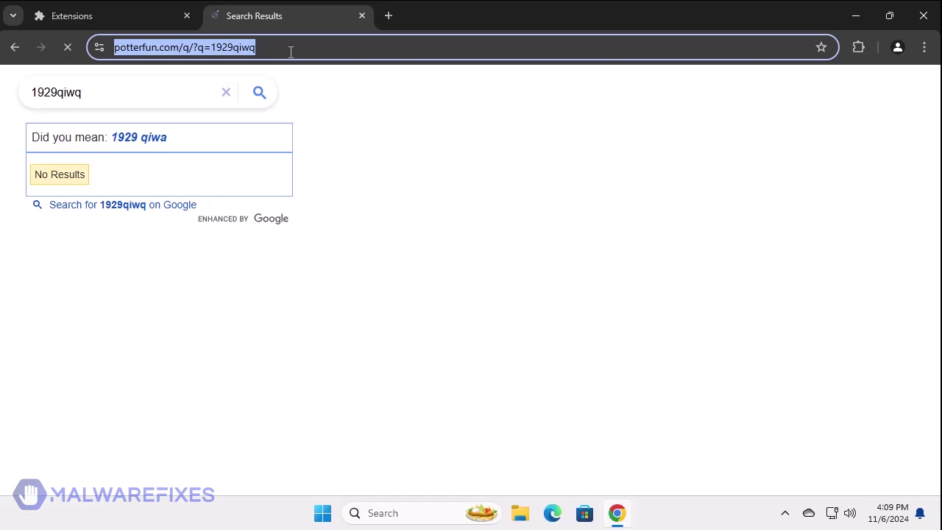
{"action": "type", "text": "mvmvmv"}
{"action": "key", "text": "Return"}
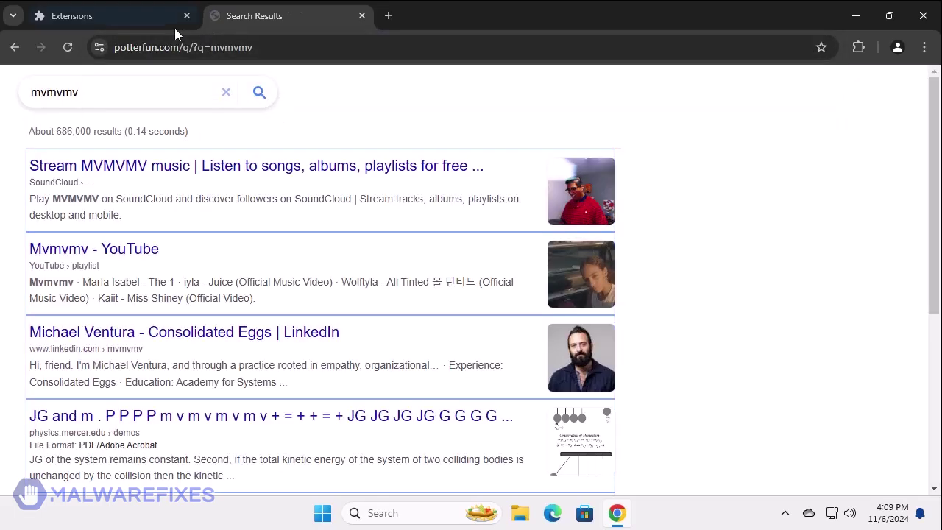
Step: Go back to the Extensions page, review RapidFinder's description and permissions, and return to the list of extensions
{"action": "left_click", "coordinate": [137, 20]}
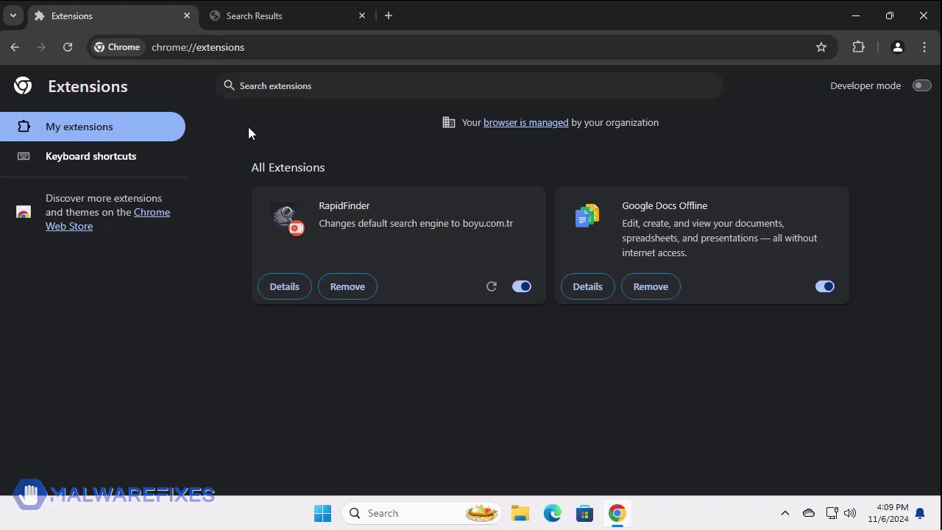
{"action": "left_click", "coordinate": [271, 284]}
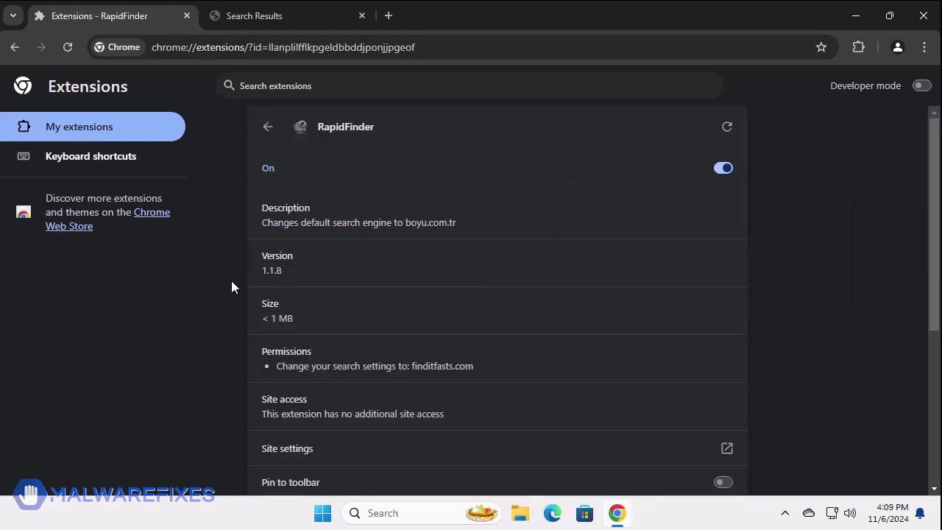
{"action": "scroll", "coordinate": [231, 287], "scroll_direction": "down", "scroll_amount": 1}
{"action": "scroll", "coordinate": [231, 286], "scroll_direction": "up", "scroll_amount": 2}
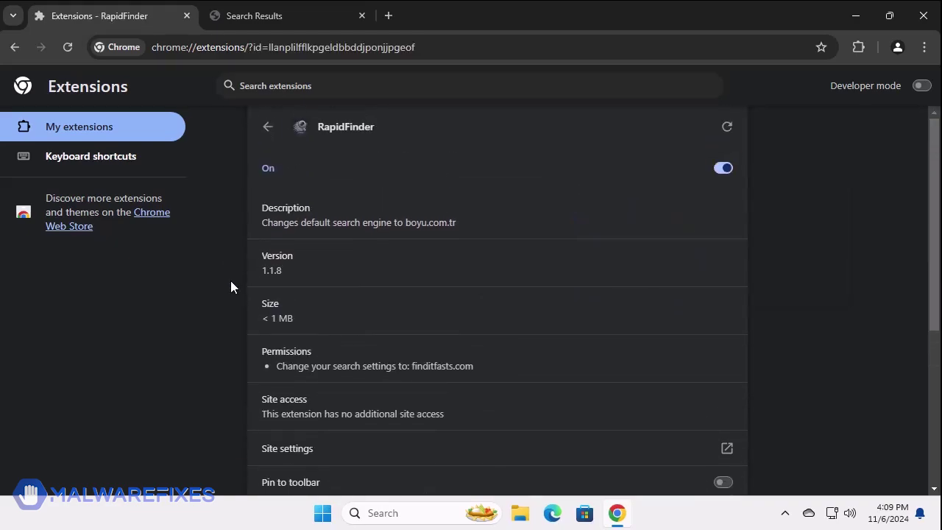
{"action": "left_click", "coordinate": [268, 126]}
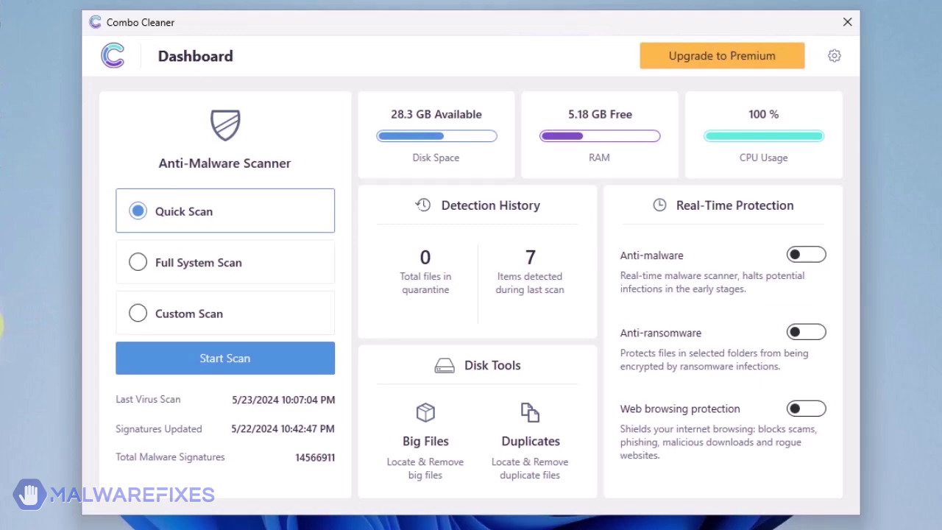
Step: Run a Quick Scan in Combo Cleaner and remove all selected threats
{"action": "left_click", "coordinate": [225, 357]}
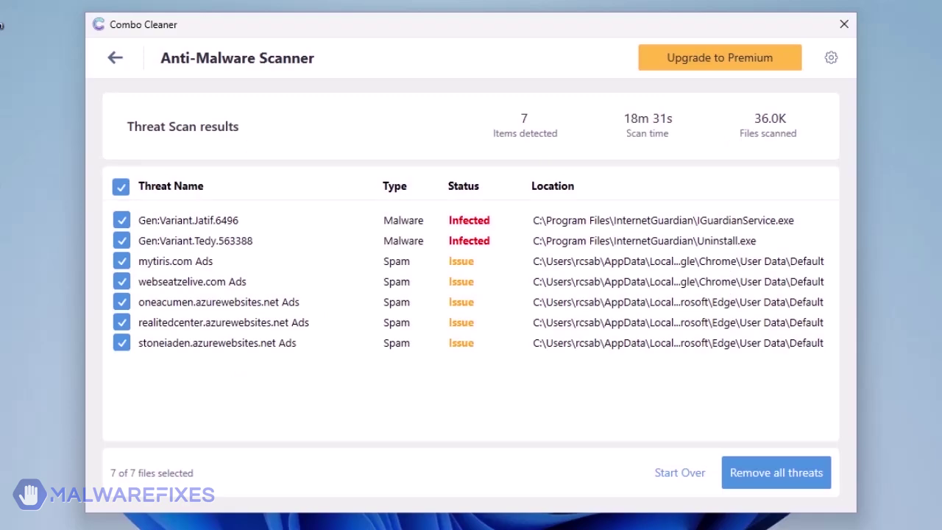
{"action": "left_click", "coordinate": [779, 473]}
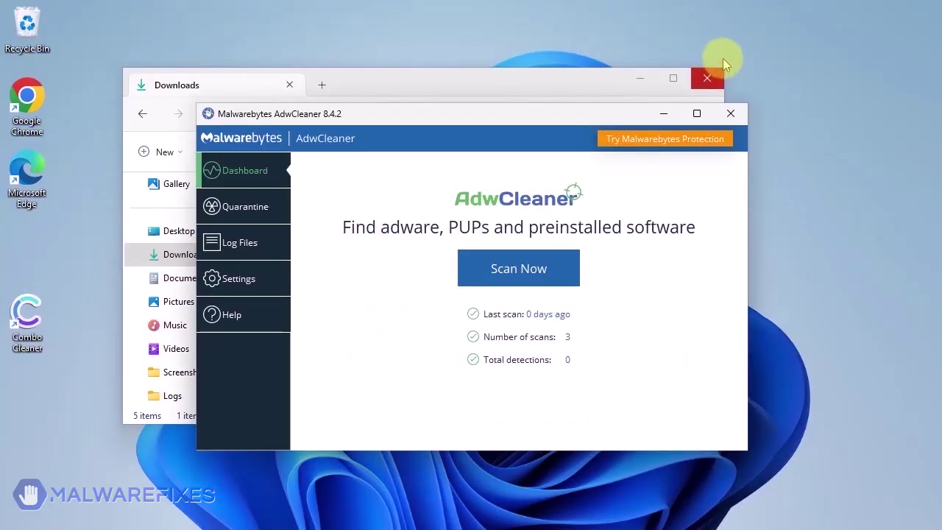
Step: Close the Downloads window and enable Reset Chrome policies and Reset IE policies in AdwCleaner's basic repair actions
{"action": "left_click", "coordinate": [707, 78]}
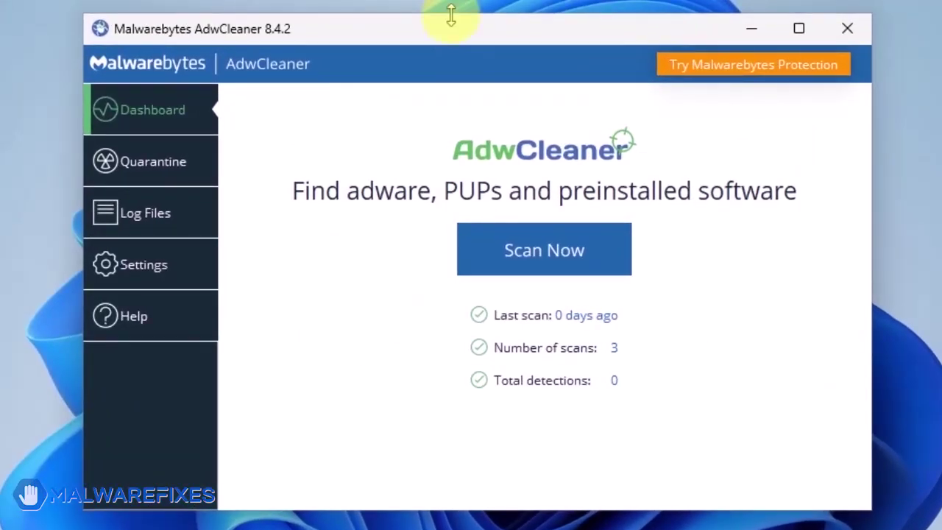
{"action": "left_click", "coordinate": [130, 270]}
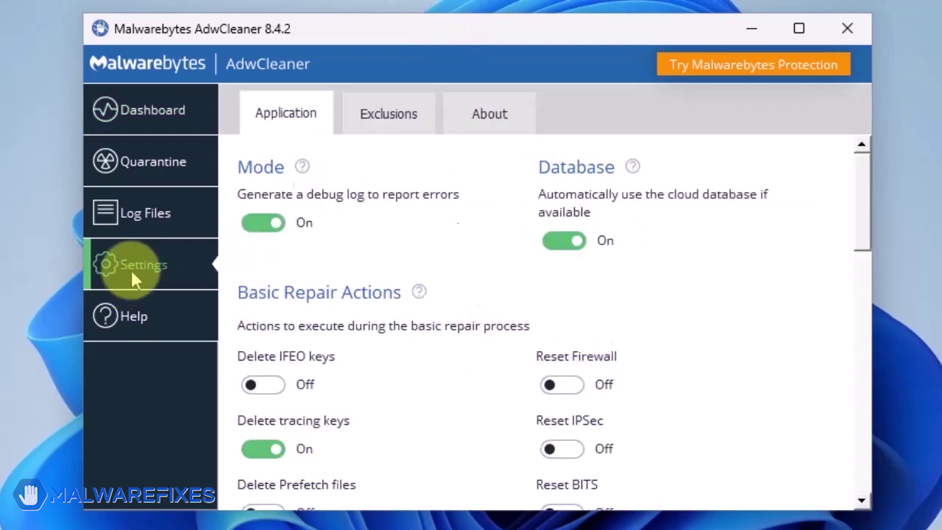
{"action": "scroll", "coordinate": [463, 287], "scroll_direction": "down", "scroll_amount": 2}
{"action": "scroll", "coordinate": [462, 285], "scroll_direction": "down", "scroll_amount": 3}
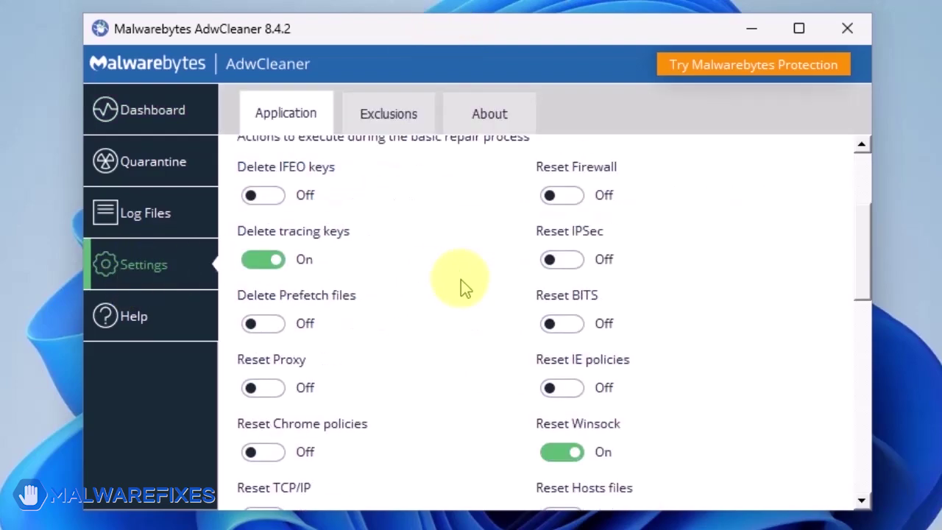
{"action": "scroll", "coordinate": [461, 279], "scroll_direction": "down", "scroll_amount": 1}
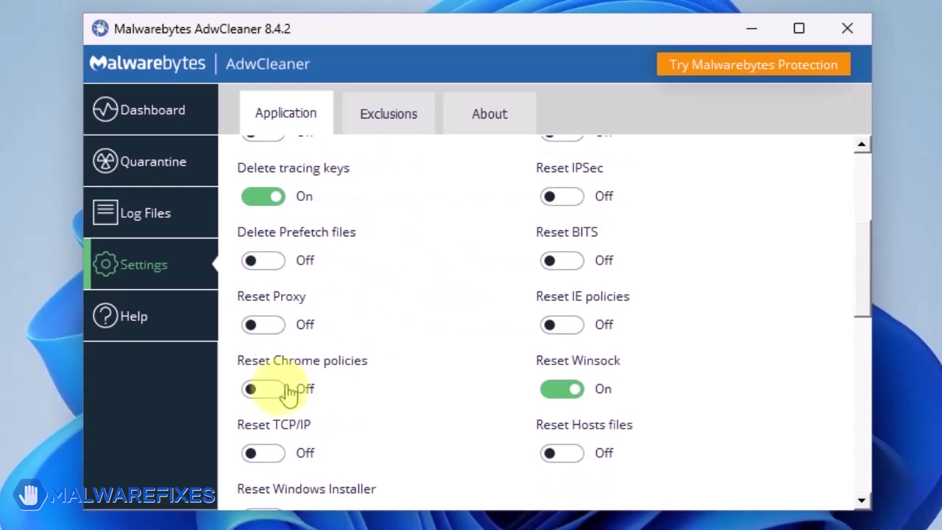
{"action": "left_click", "coordinate": [263, 393]}
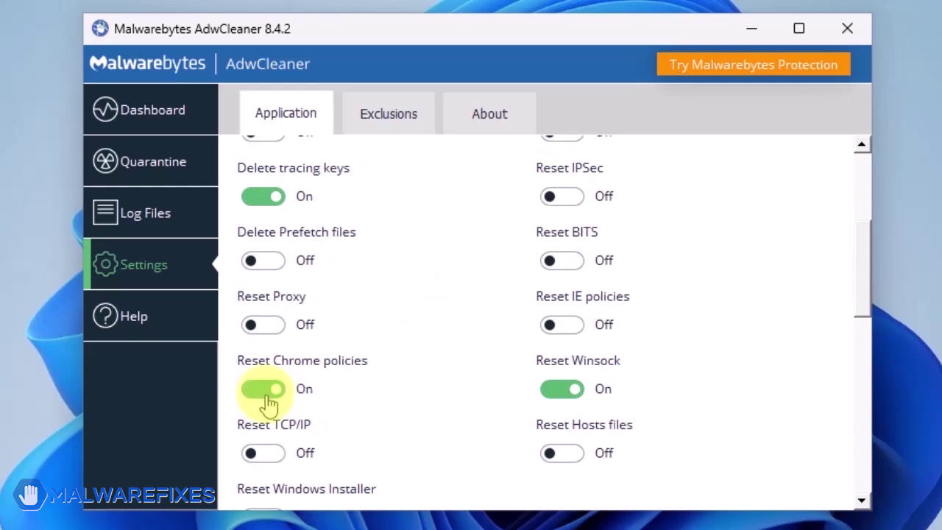
{"action": "left_click", "coordinate": [577, 335]}
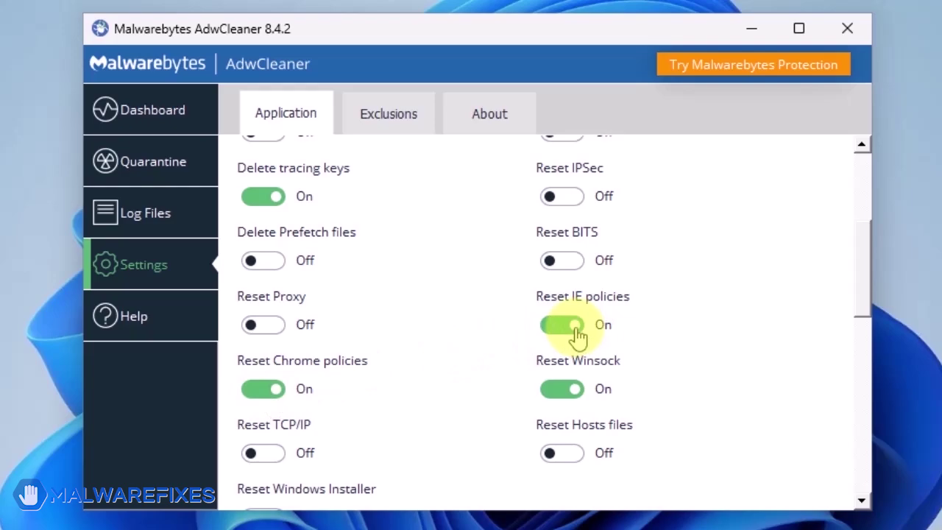
Step: Scan the computer with AdwCleaner and run Basic Repair, agreeing to close all processes
{"action": "left_click", "coordinate": [145, 114]}
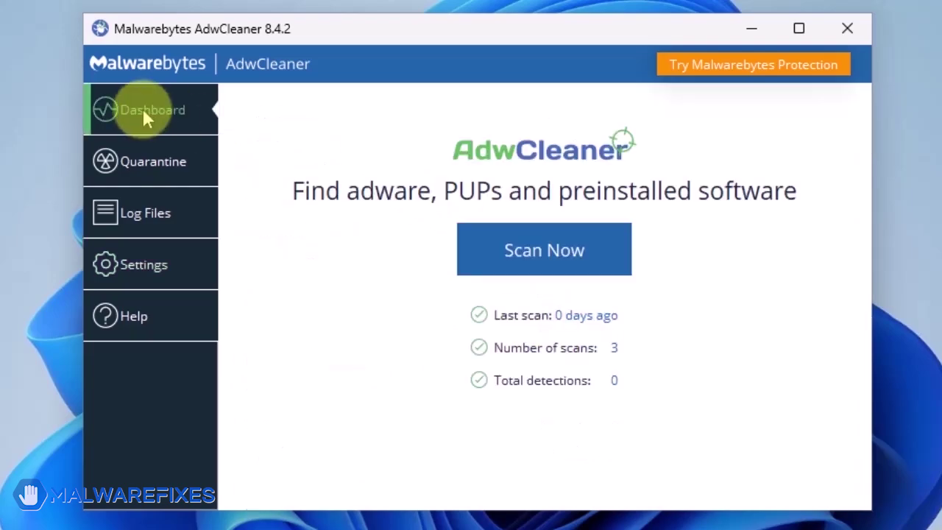
{"action": "left_click", "coordinate": [537, 254]}
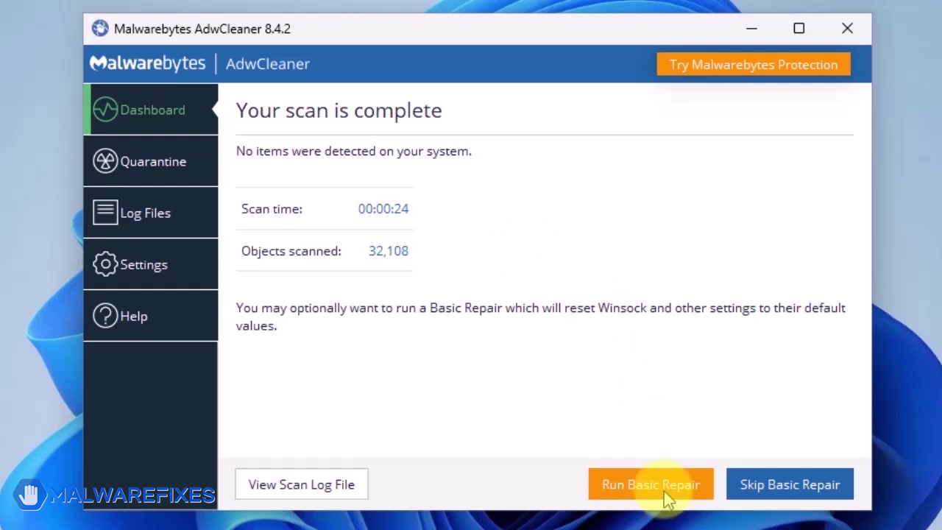
{"action": "left_click", "coordinate": [665, 492]}
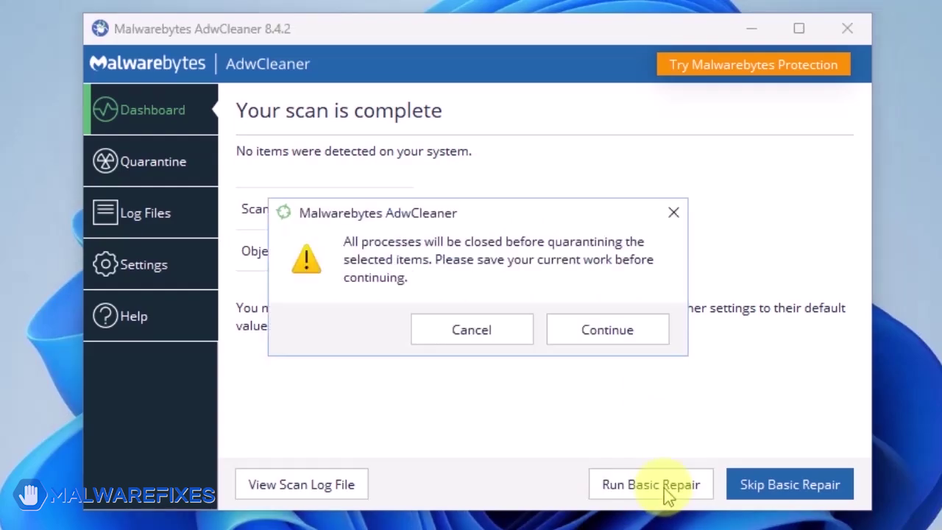
{"action": "left_click", "coordinate": [616, 339]}
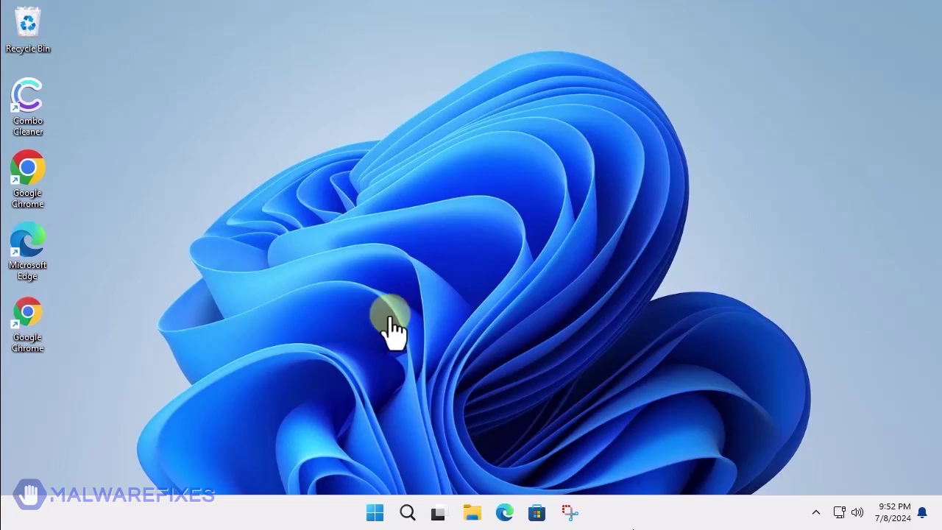
Step: Open Programs and Features through appwiz.cpl and sort the installed programs by install date, newest first
{"action": "left_click", "coordinate": [407, 514]}
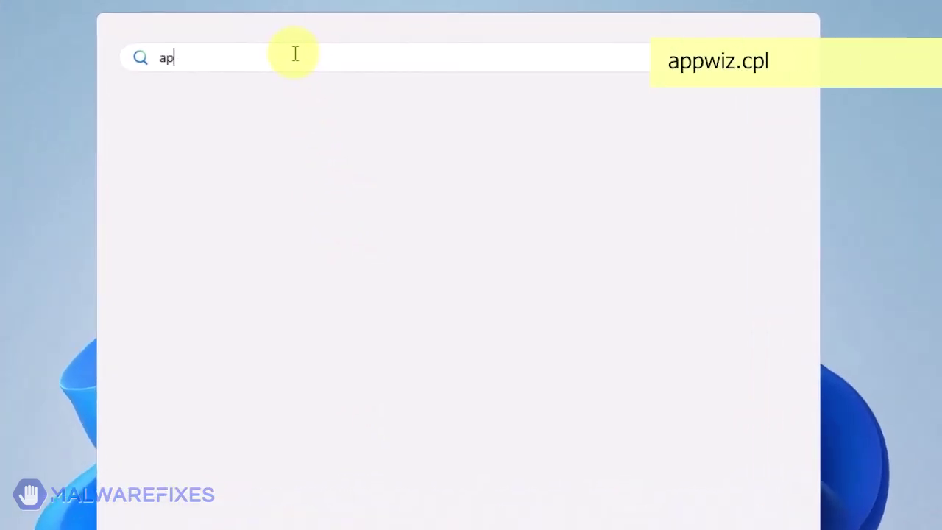
{"action": "type", "text": "i"}
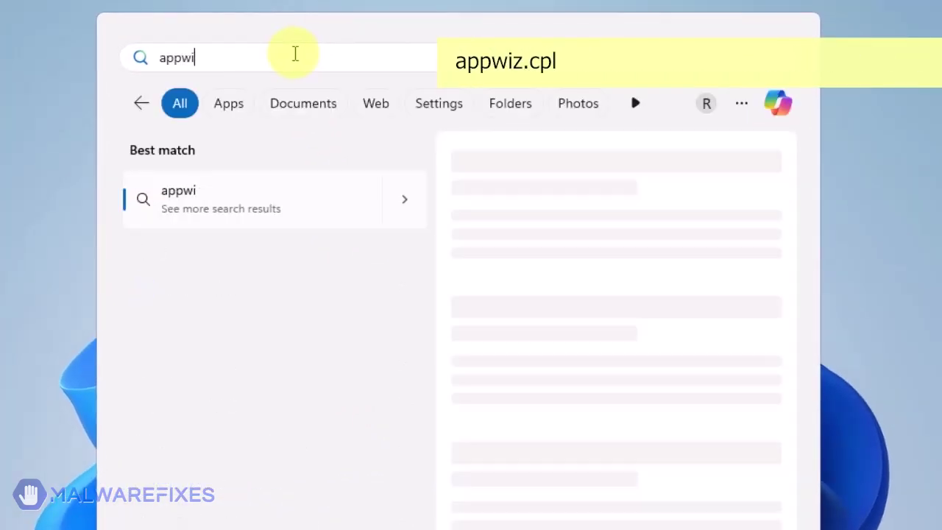
{"action": "type", "text": "z.cpl"}
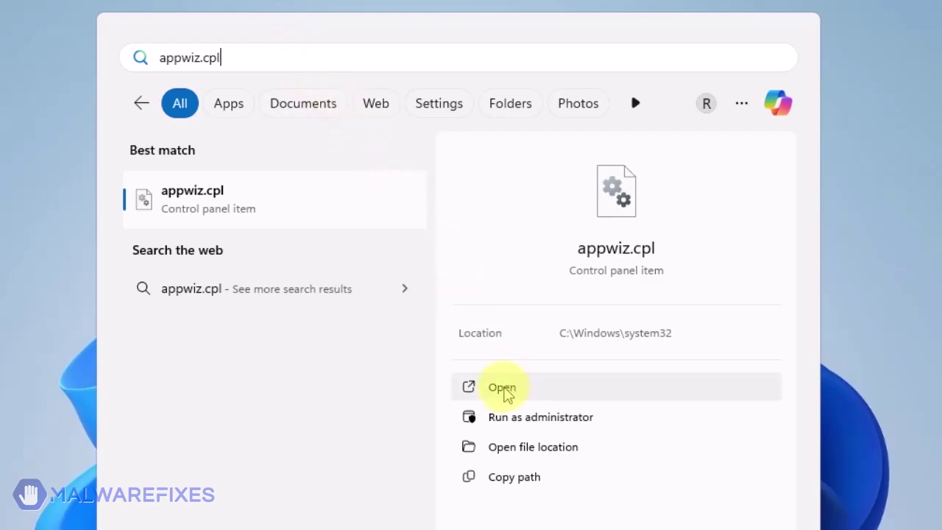
{"action": "left_click", "coordinate": [503, 388]}
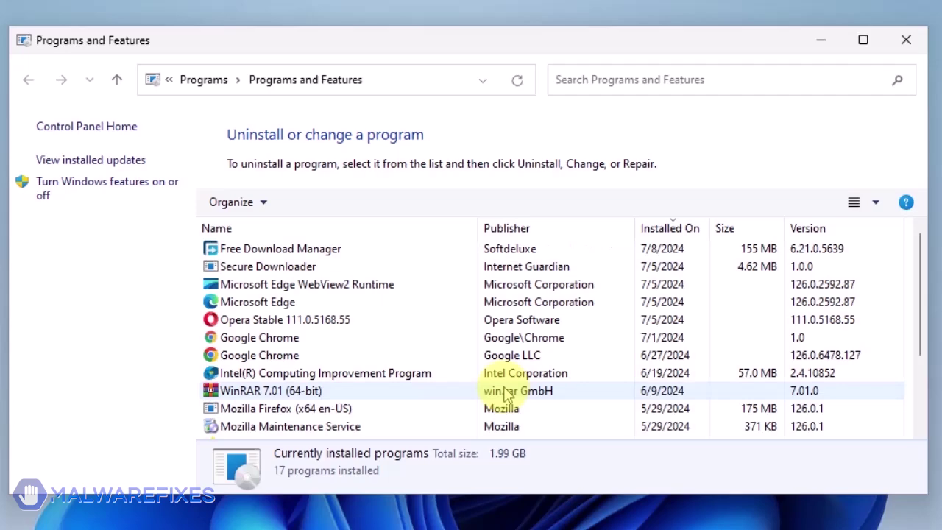
{"action": "left_click", "coordinate": [673, 229]}
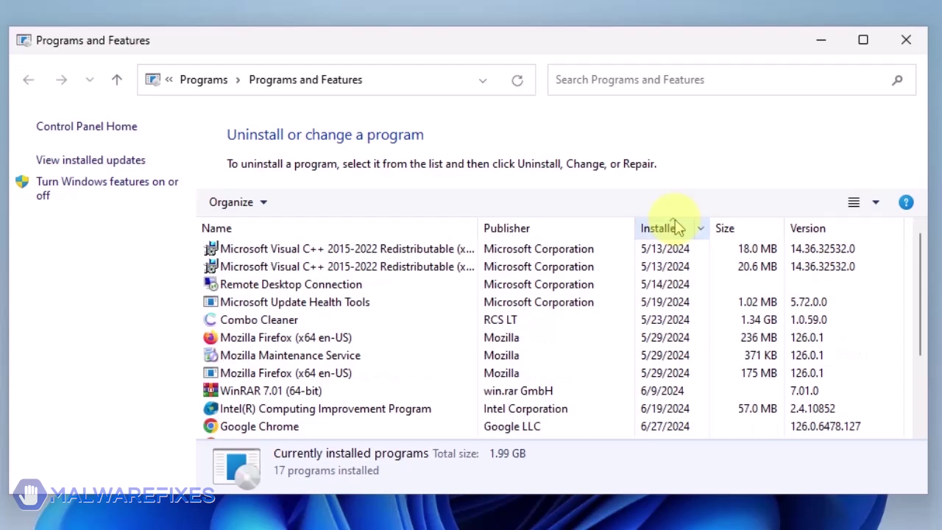
{"action": "left_click", "coordinate": [673, 229]}
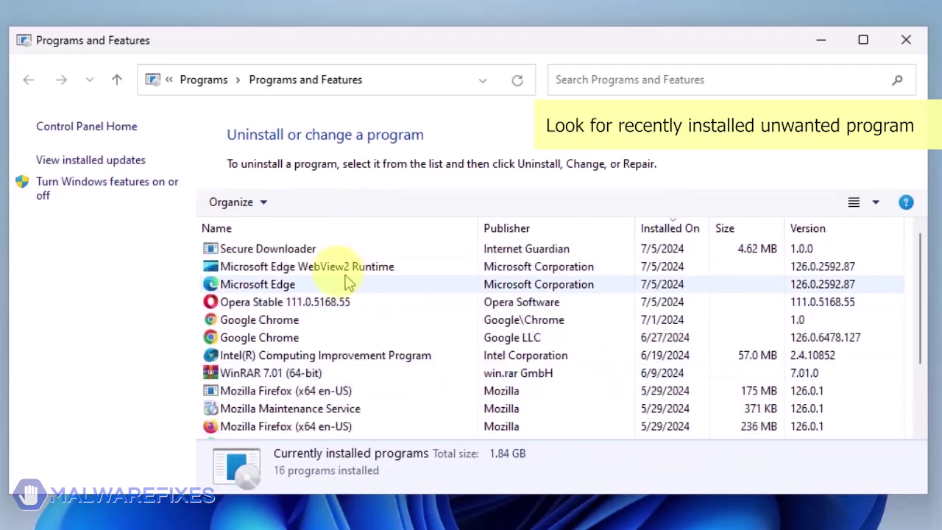
Step: Uninstall the Secure Downloader program by Internet Guardian and close Programs and Features
{"action": "left_click", "coordinate": [302, 254]}
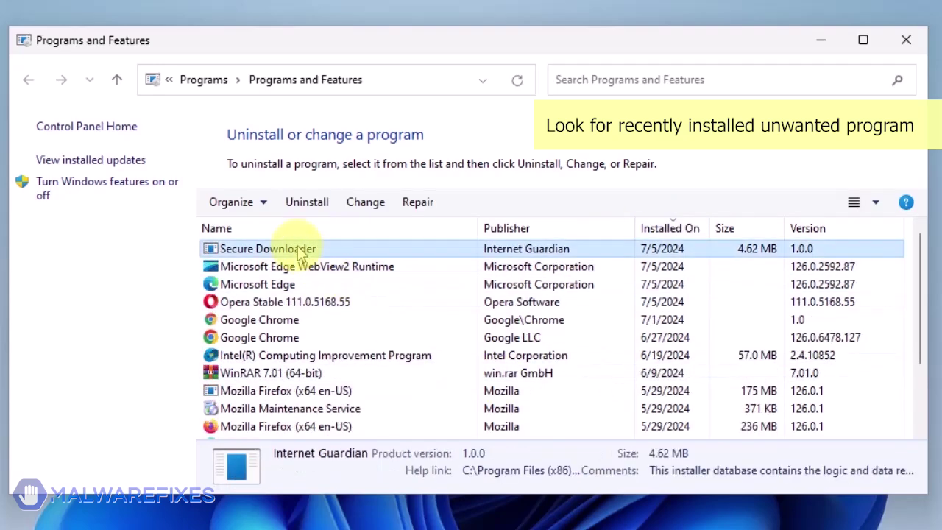
{"action": "left_click", "coordinate": [308, 208]}
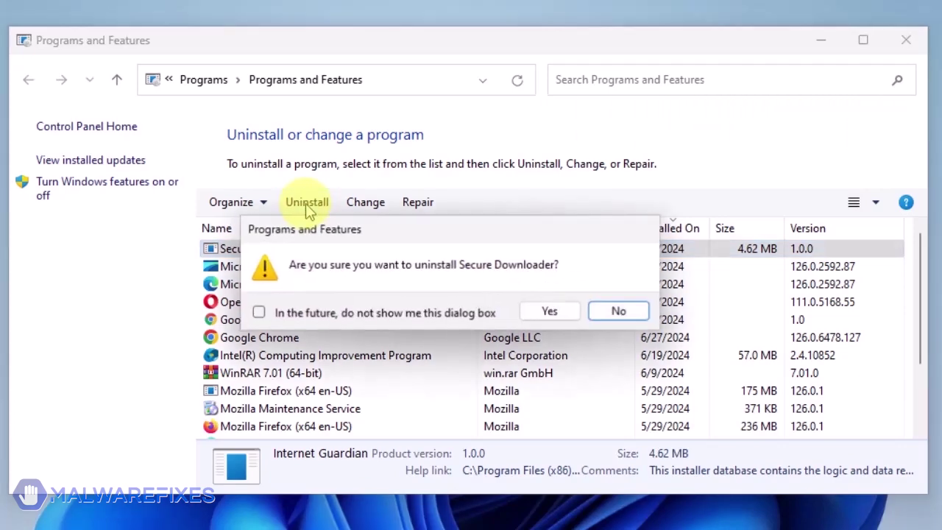
{"action": "left_click", "coordinate": [551, 312]}
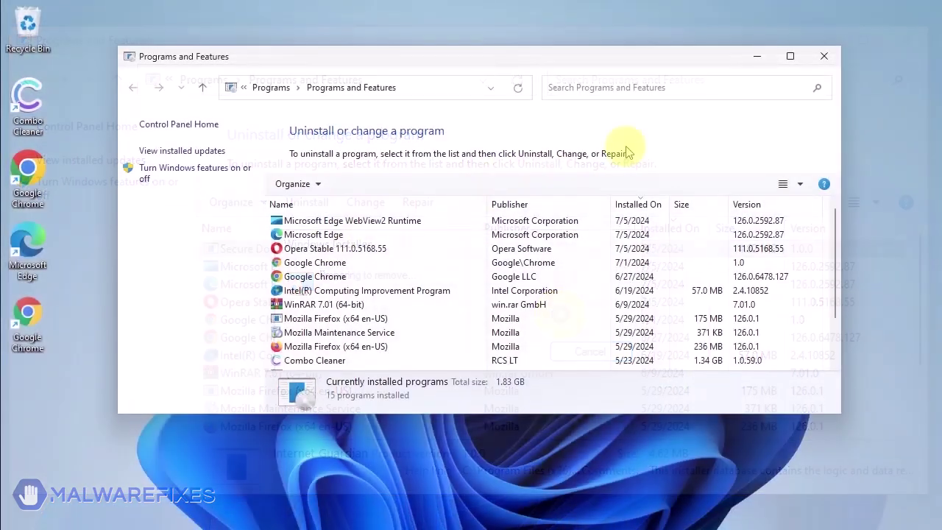
{"action": "left_click", "coordinate": [832, 66]}
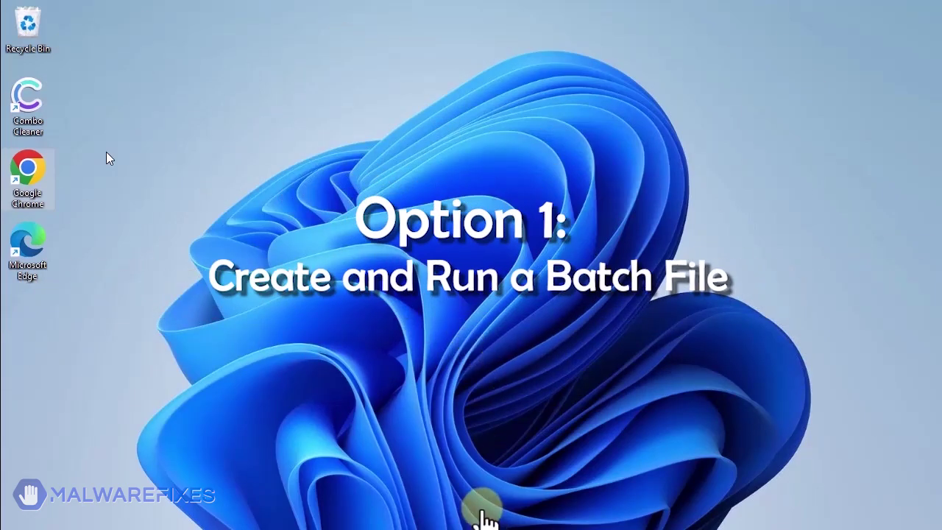
Step: Find Notepad with Windows search and open it with a blank document
{"action": "mouse_move", "coordinate": [484, 520]}
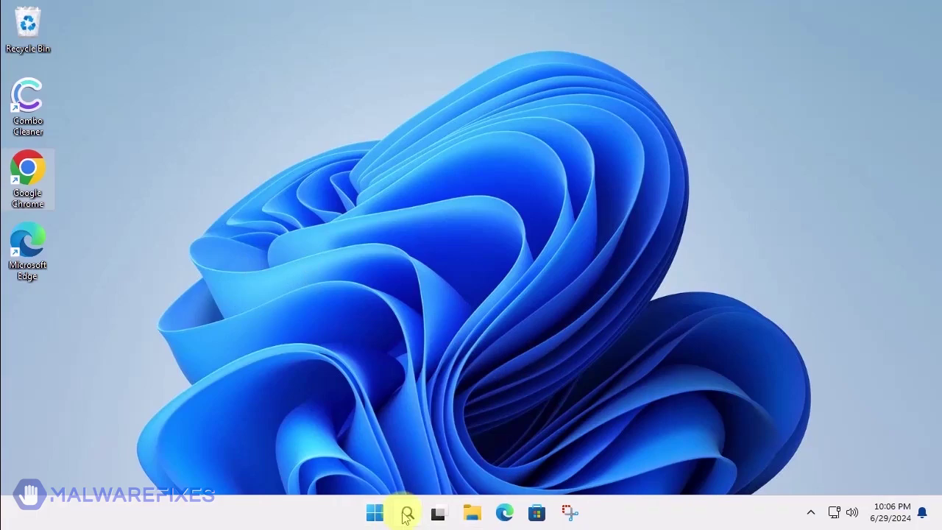
{"action": "left_click", "coordinate": [406, 512]}
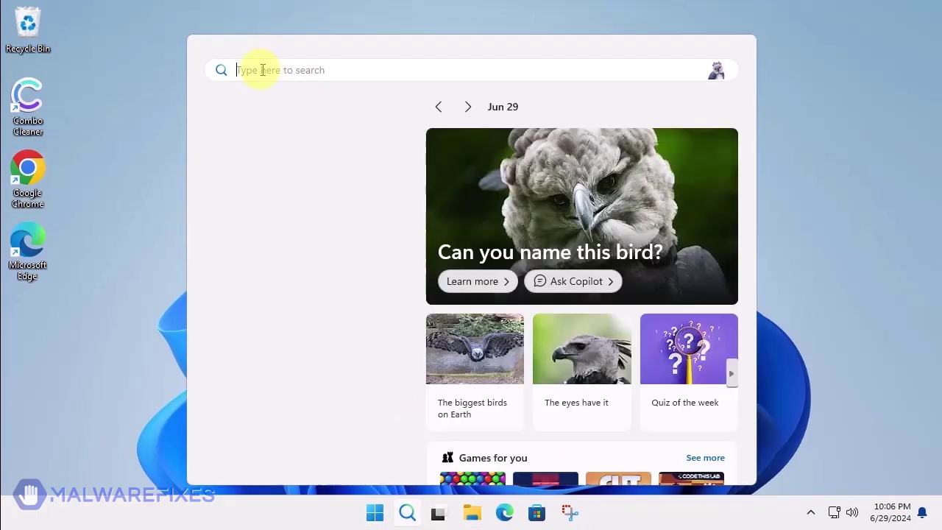
{"action": "type", "text": "notepad"}
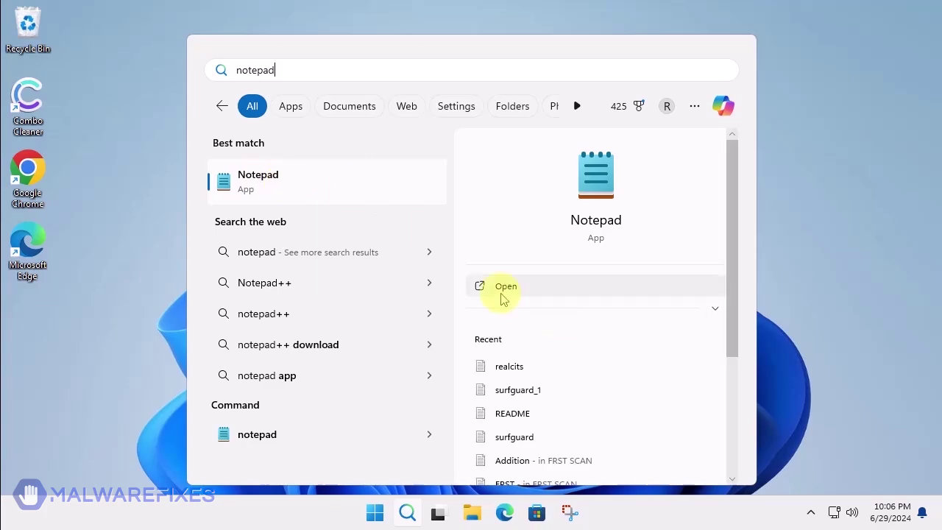
{"action": "left_click", "coordinate": [501, 289]}
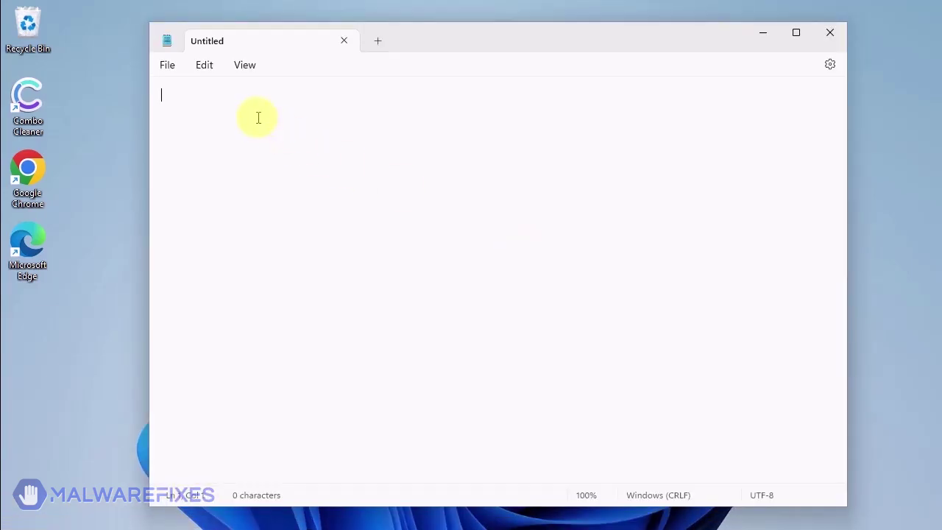
Step: Write a batch script that deletes the GroupPolicy and GroupPolicyUsers folders and runs gpupdate /force, save it to the Desktop as policy_remove.bat, and close Notepad
{"action": "type", "text": "@echo off IF NOT EXIST %WINDIR%\\System32\\GroupPolicy goto next echo Deleting GroupPolicy folder... RD /S /Q \"%WINDIR%\\System32\\GroupPolicy\" || goto error echo. :next IF NOT EXIST %WINDIR%\\System32\\GroupPolicyUsers goto next2 echo Deleting GroupPolicyUsers folder... RD /S /Q \"%WINDIR%\\System32\\GroupPolicyUsers\" || goto error echo. :next2 gpupdate /force pause exit :error echo. echo An unexpected error has occurred. \"Have opened the program as an administrator (right click, run as administrator)? echo. pause exit"}
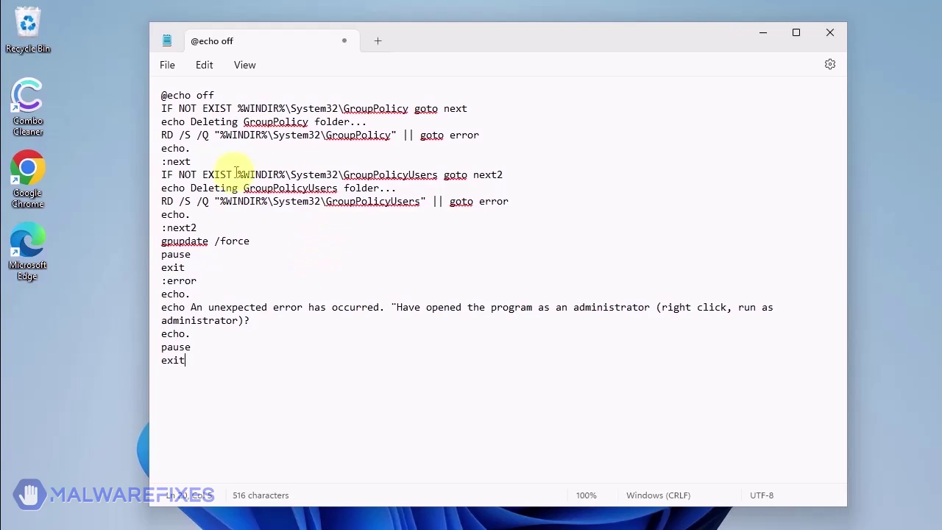
{"action": "left_click", "coordinate": [174, 67]}
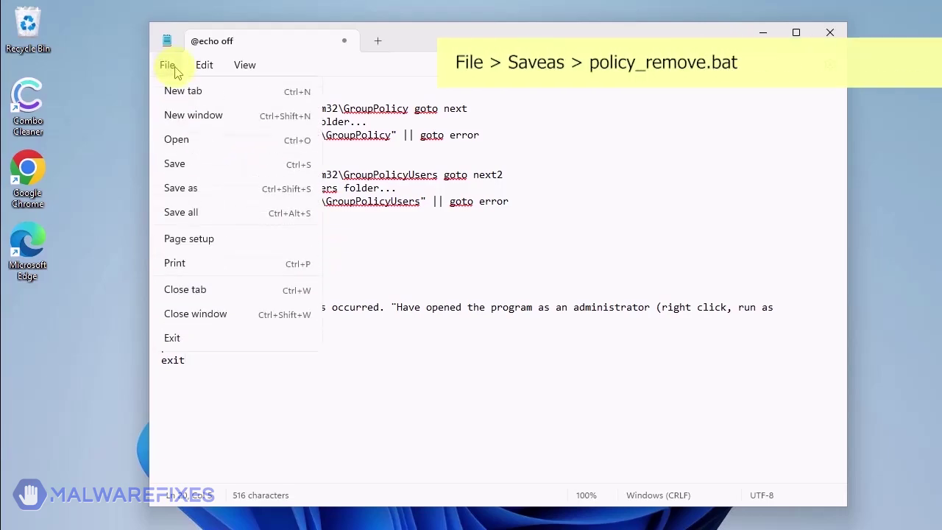
{"action": "left_click", "coordinate": [211, 193]}
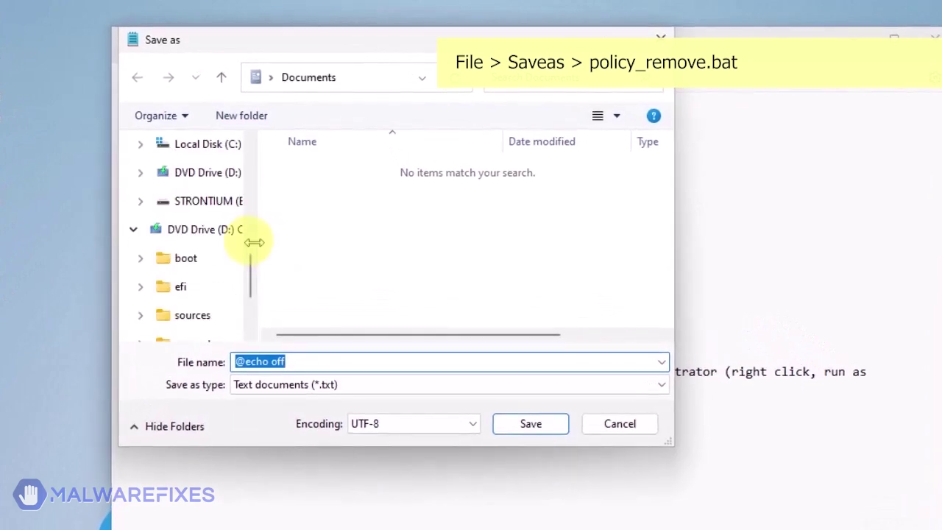
{"action": "scroll", "coordinate": [212, 219], "scroll_direction": "up", "scroll_amount": 5}
{"action": "left_click", "coordinate": [175, 205]}
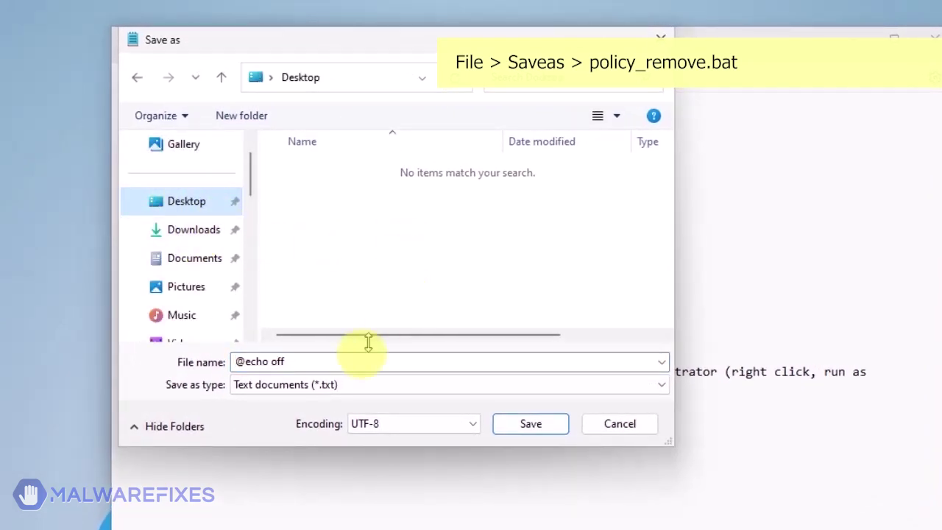
{"action": "left_click", "coordinate": [312, 360]}
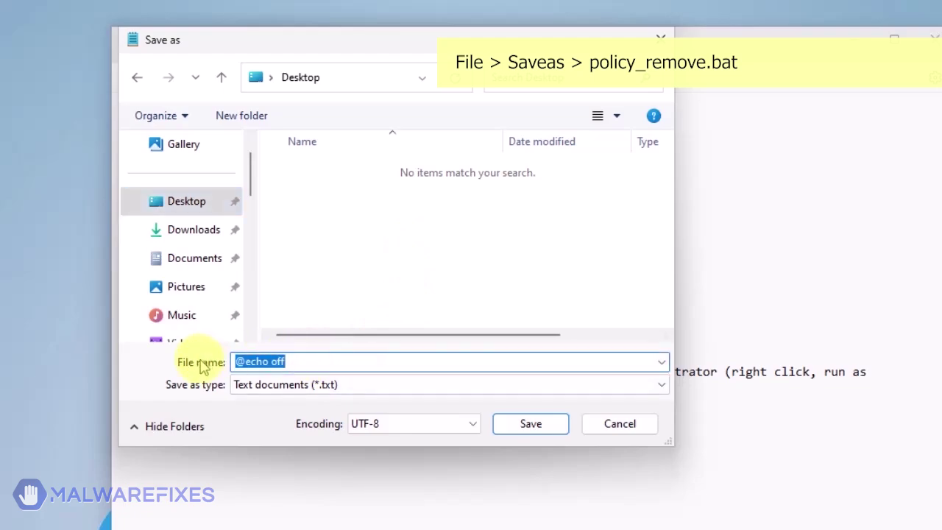
{"action": "type", "text": "policy"}
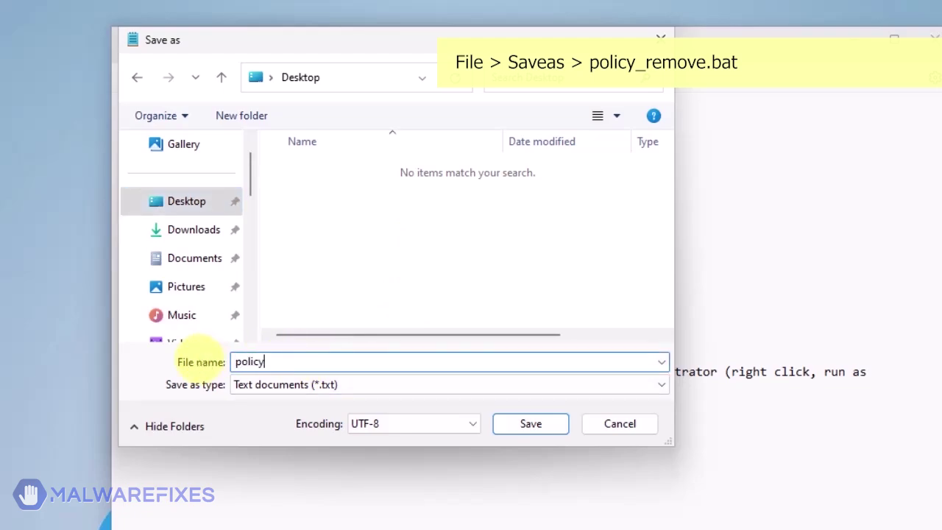
{"action": "type", "text": "_remove.bat"}
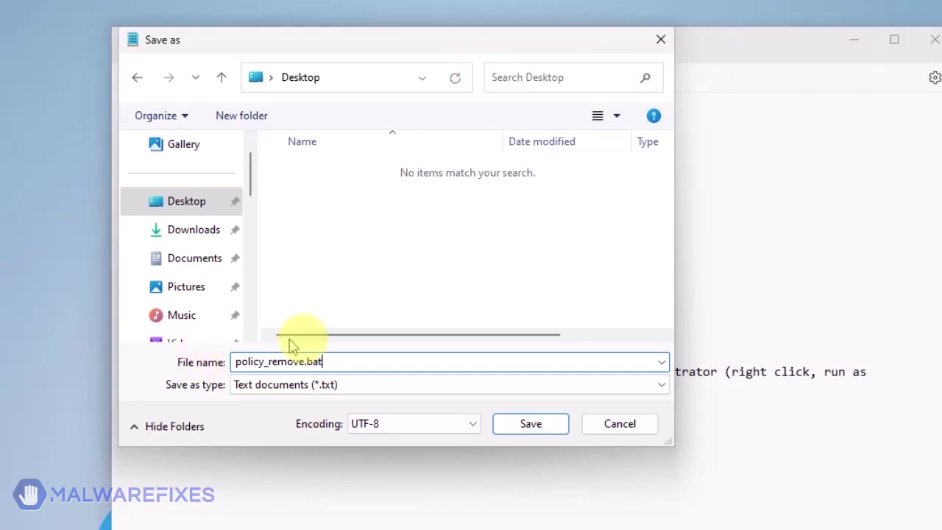
{"action": "left_click", "coordinate": [521, 425]}
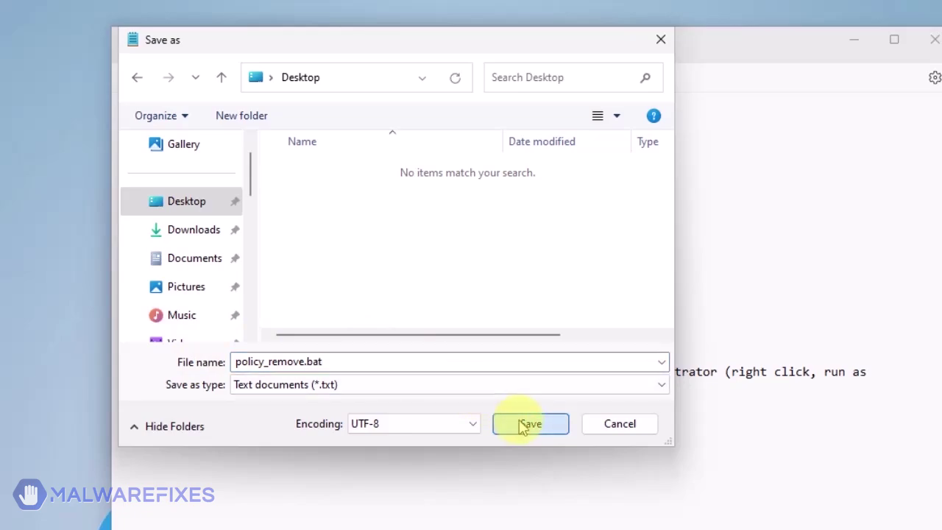
{"action": "left_click", "coordinate": [522, 425]}
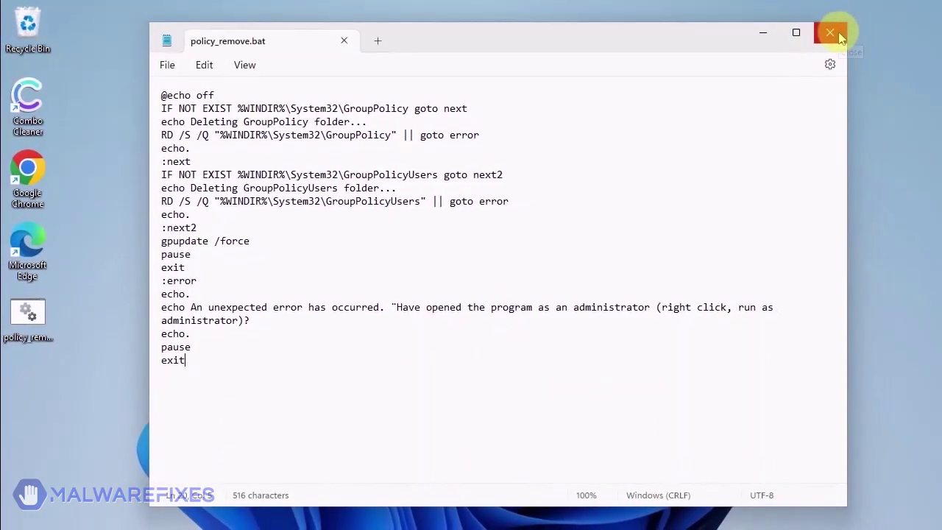
{"action": "left_click", "coordinate": [838, 36]}
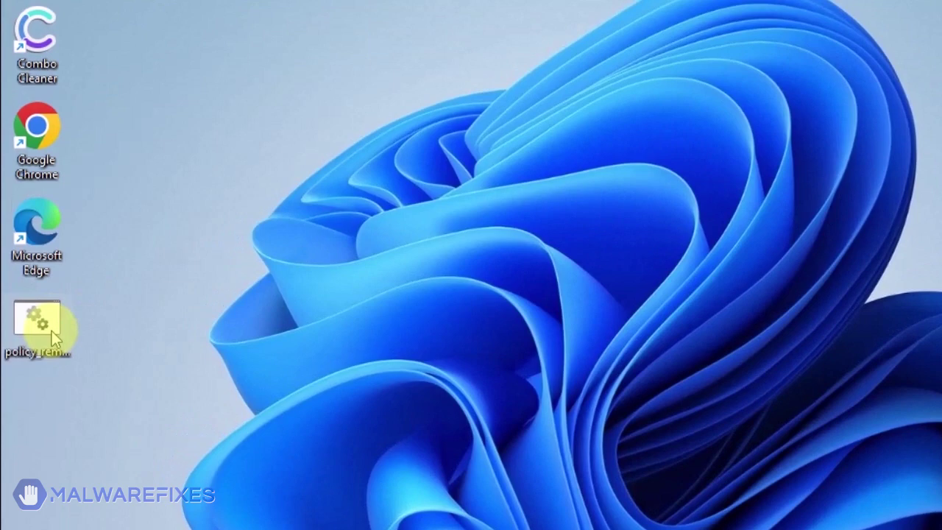
Step: Run policy_remove.bat from the desktop as administrator, allow it to make changes, and dismiss the command window once the policy update completes
{"action": "right_click", "coordinate": [52, 331]}
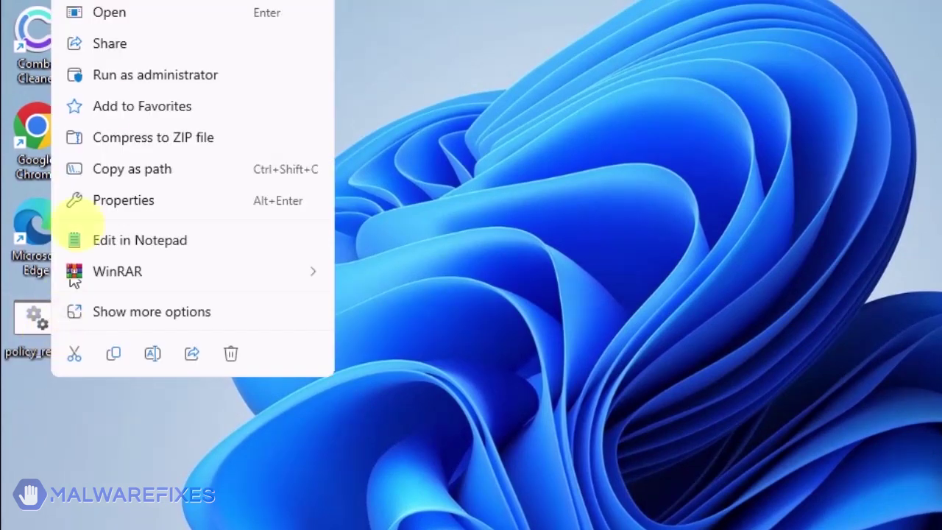
{"action": "left_click", "coordinate": [118, 77]}
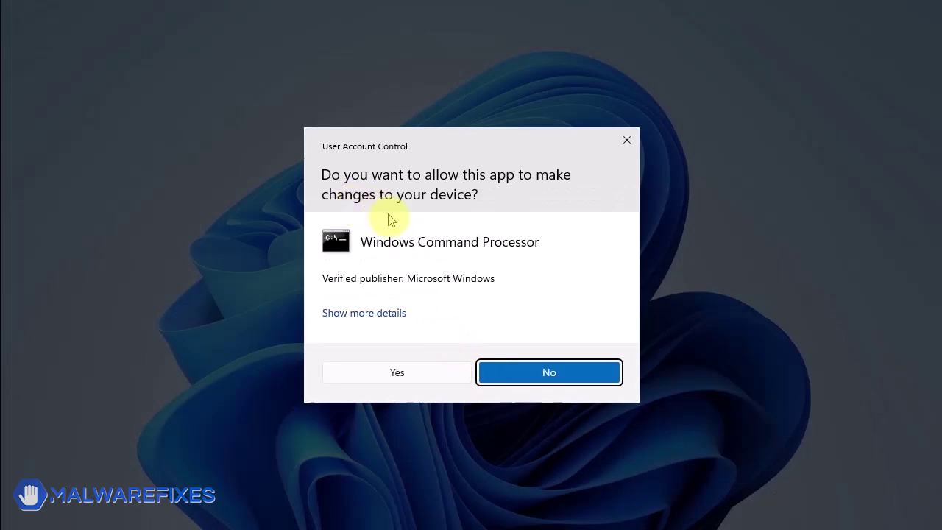
{"action": "left_click", "coordinate": [408, 379]}
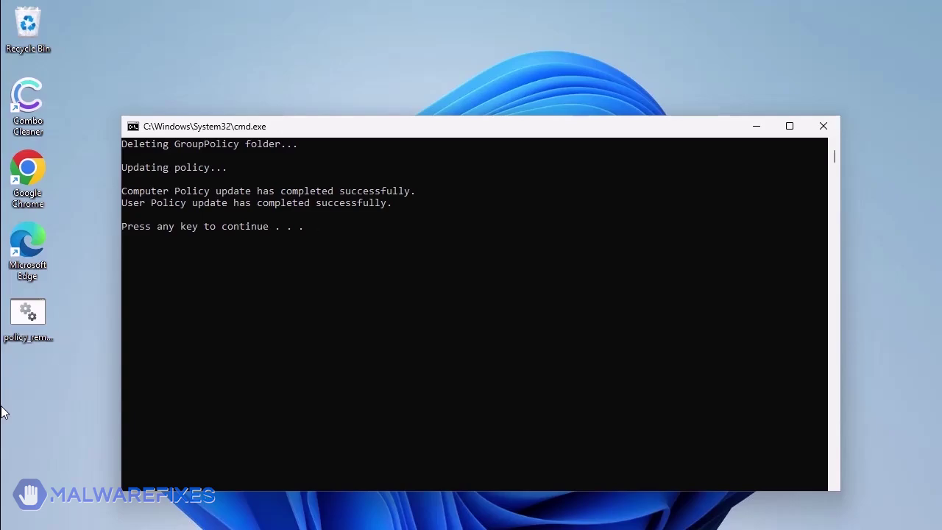
{"action": "left_click", "coordinate": [206, 339]}
{"action": "key", "text": "Return"}
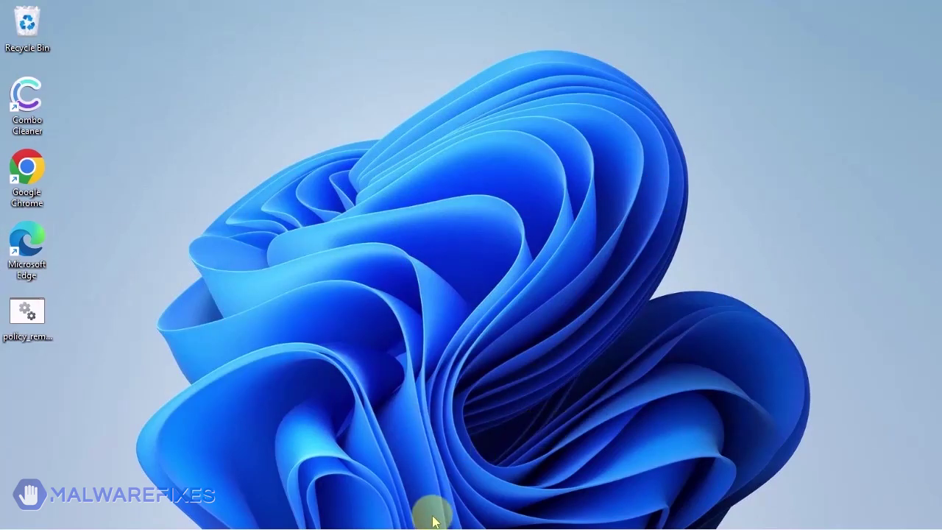
Step: Find Registry Editor by searching Windows for regedit and open it, allowing it to make changes to the device
{"action": "mouse_move", "coordinate": [435, 524]}
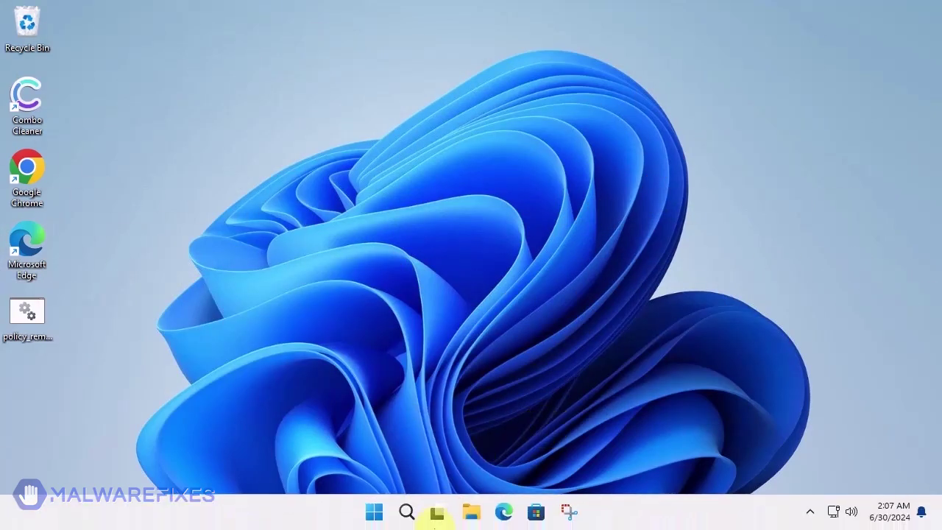
{"action": "left_click", "coordinate": [406, 513]}
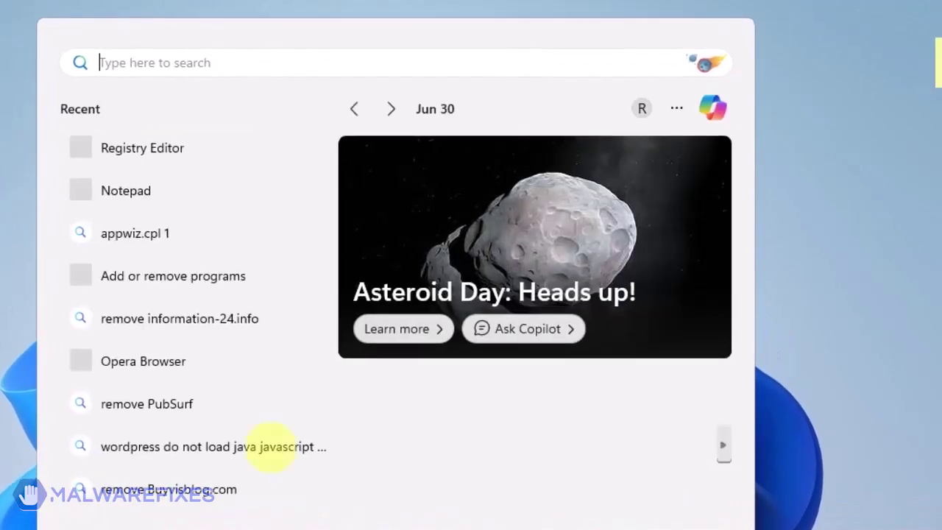
{"action": "type", "text": "r"}
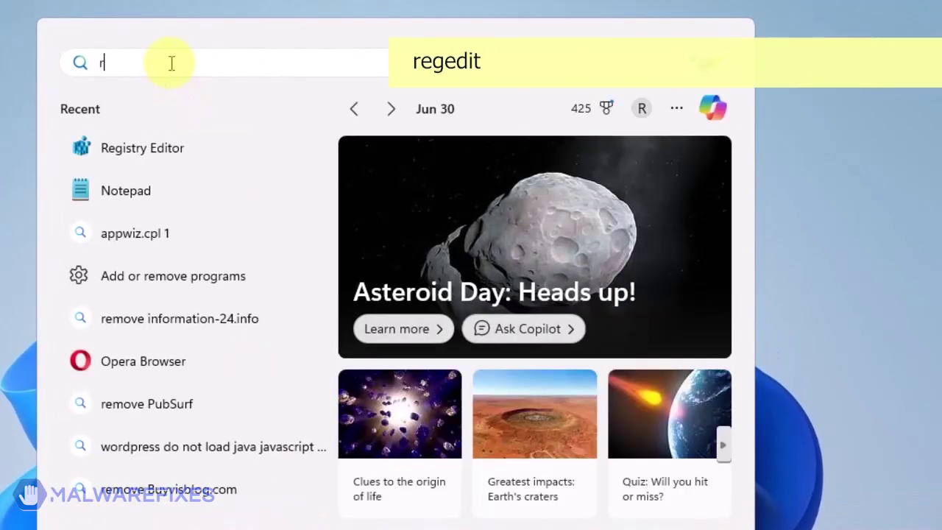
{"action": "type", "text": "egedit"}
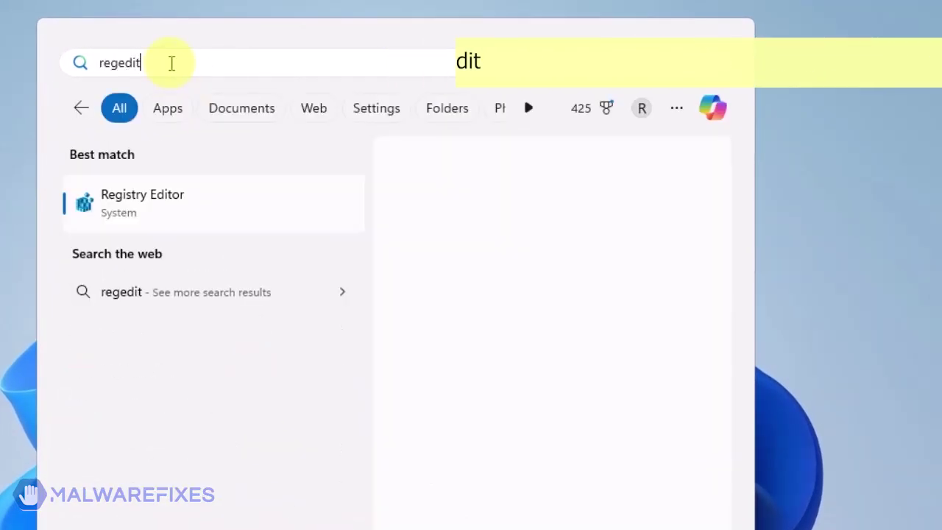
{"action": "left_click", "coordinate": [188, 204]}
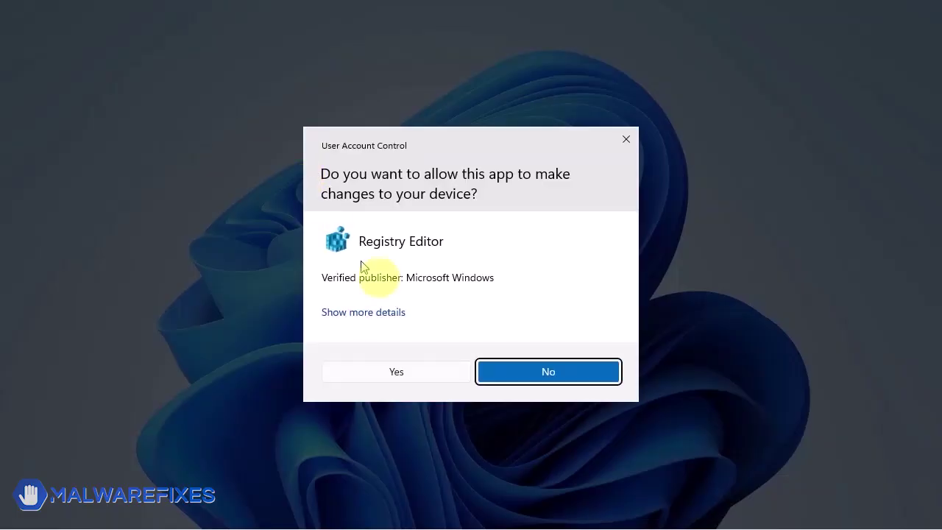
{"action": "left_click", "coordinate": [401, 370]}
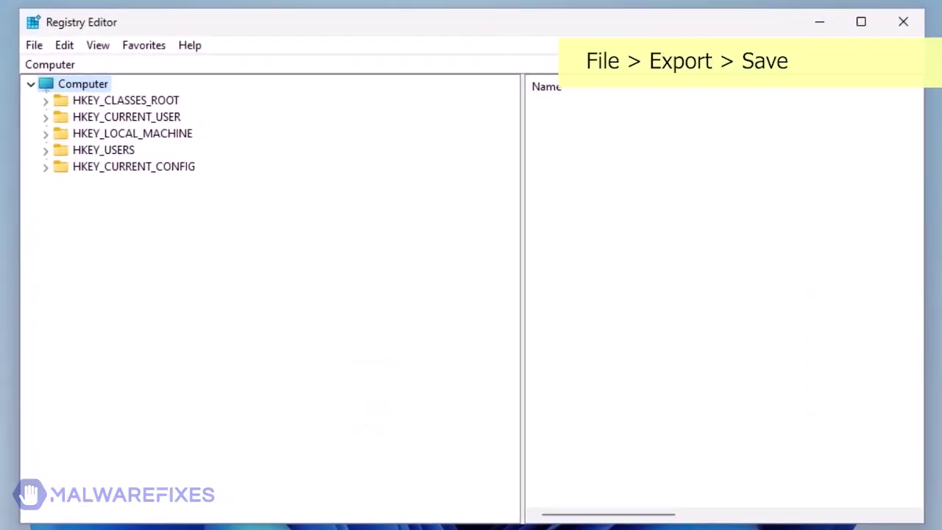
Step: Export the entire registry as a backup file named reg-backup in the Documents folder
{"action": "left_click", "coordinate": [33, 46]}
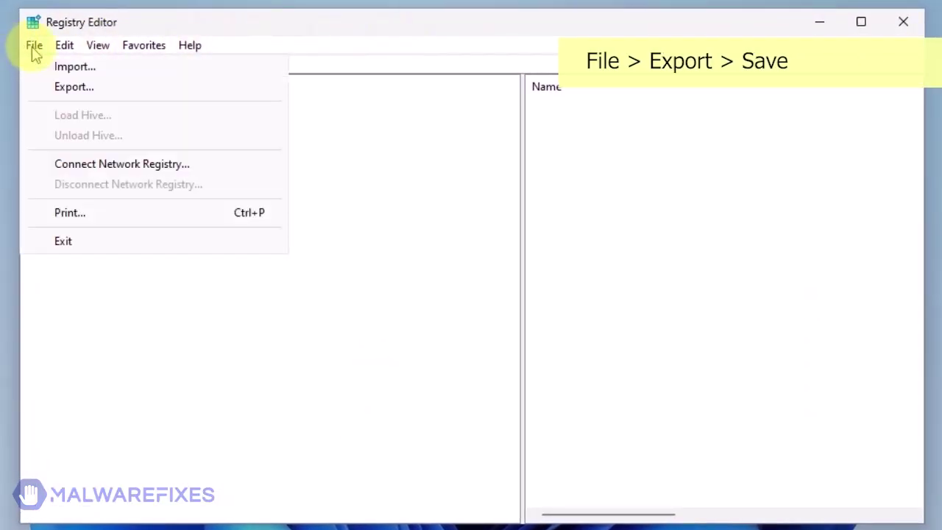
{"action": "left_click", "coordinate": [58, 86]}
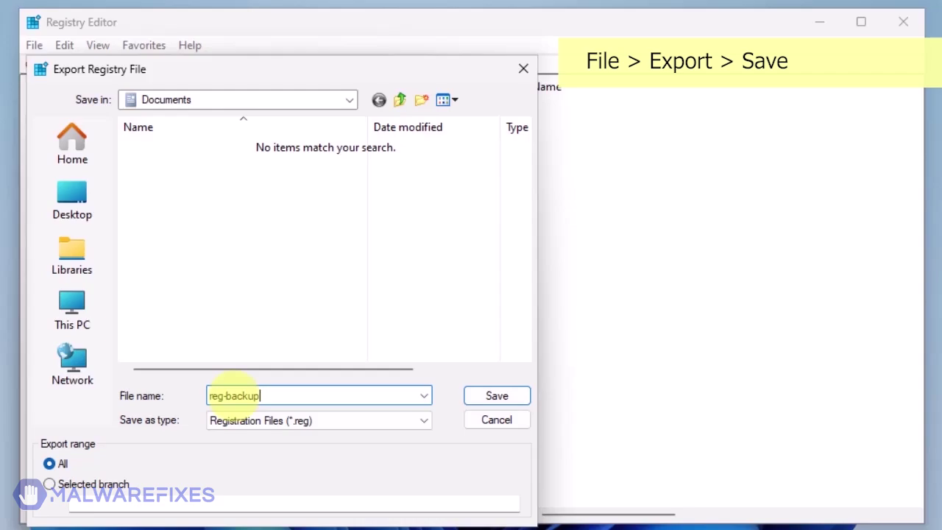
{"action": "left_click", "coordinate": [499, 397]}
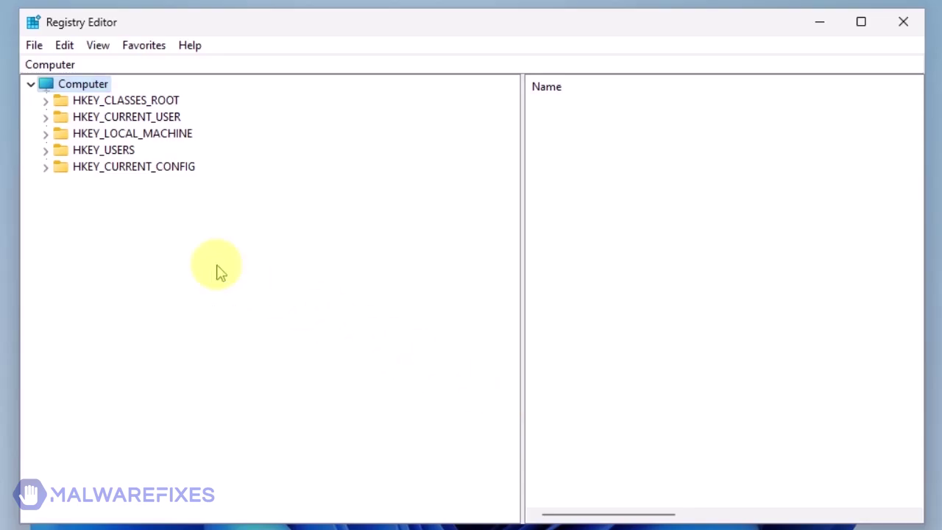
Step: Delete the Chrome key under HKEY_CURRENT_USER\Software\Policies\Google, including all of its subkeys
{"action": "left_click", "coordinate": [45, 118]}
{"action": "left_click", "coordinate": [61, 267]}
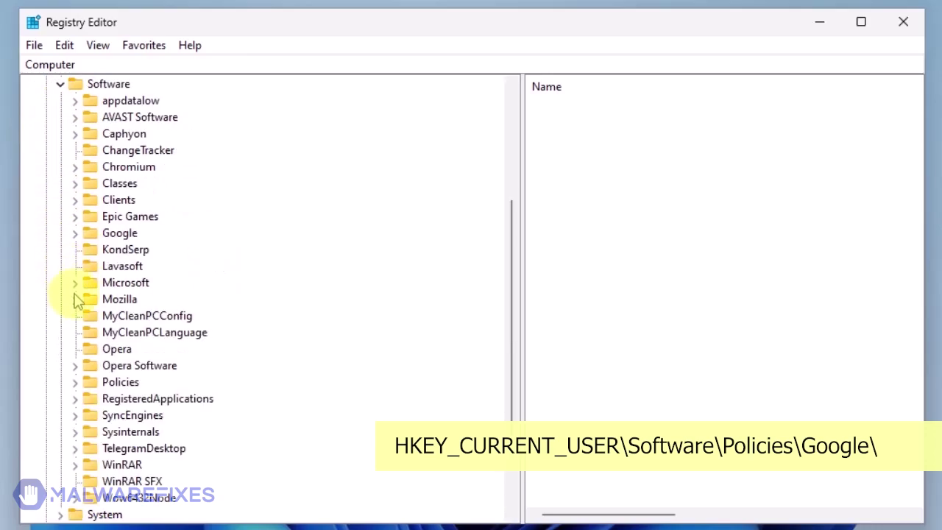
{"action": "left_click", "coordinate": [75, 382]}
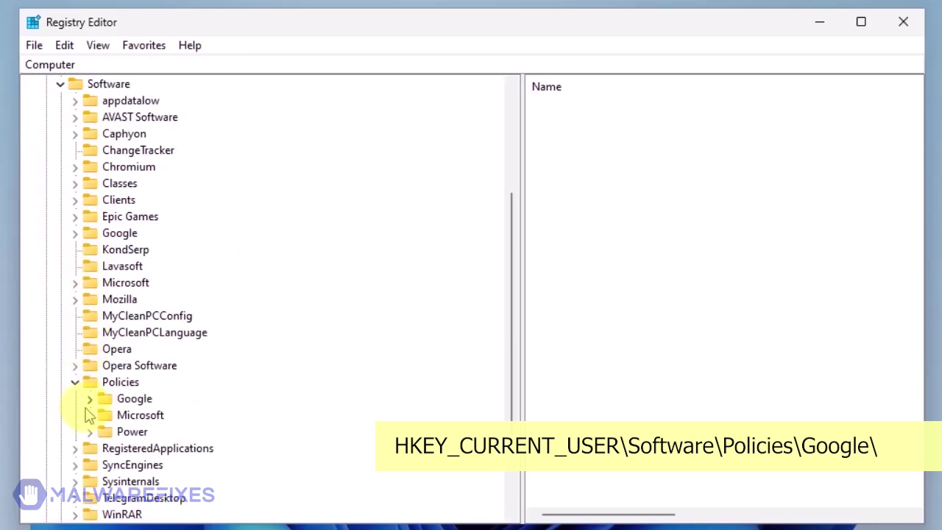
{"action": "left_click", "coordinate": [89, 398]}
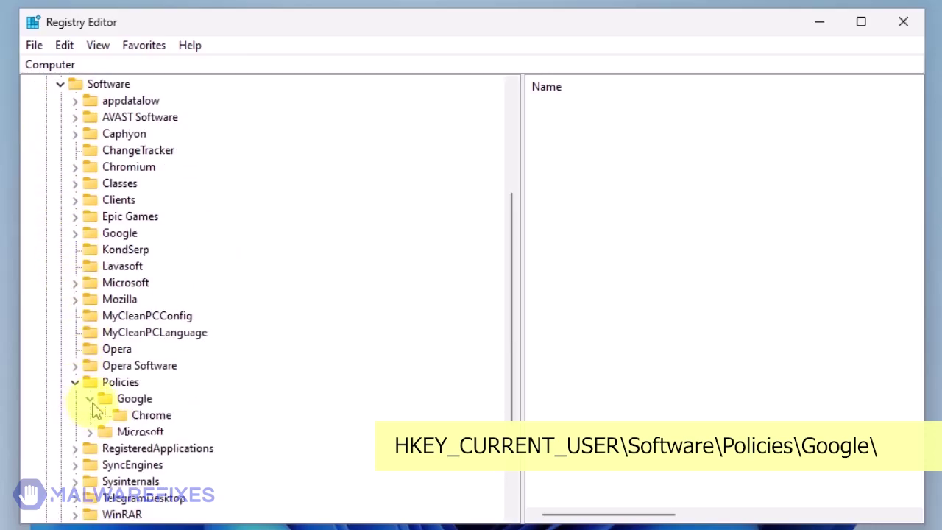
{"action": "left_click", "coordinate": [147, 421]}
{"action": "right_click", "coordinate": [147, 422]}
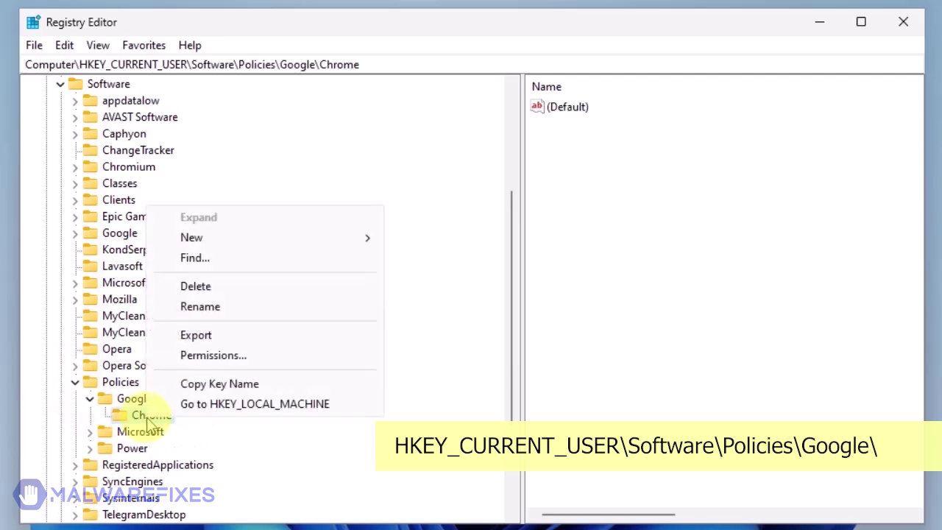
{"action": "left_click", "coordinate": [200, 287]}
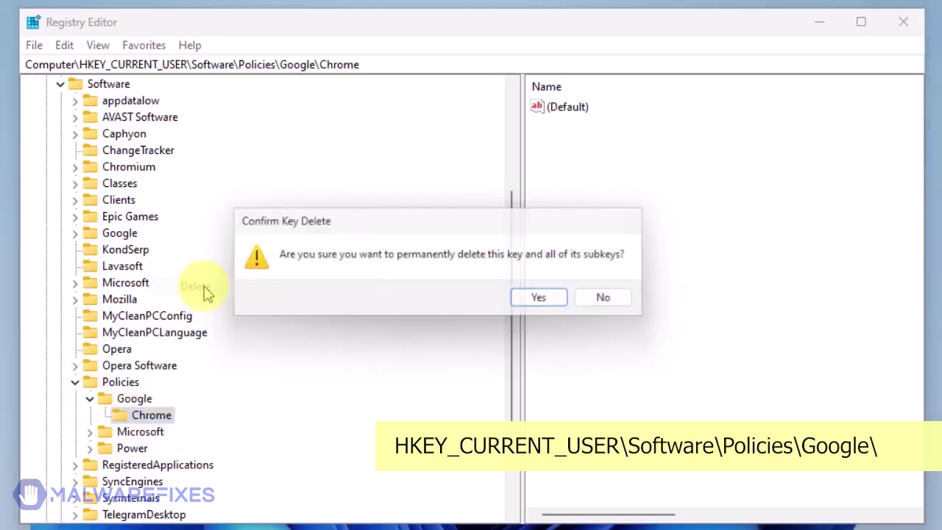
{"action": "left_click", "coordinate": [548, 302]}
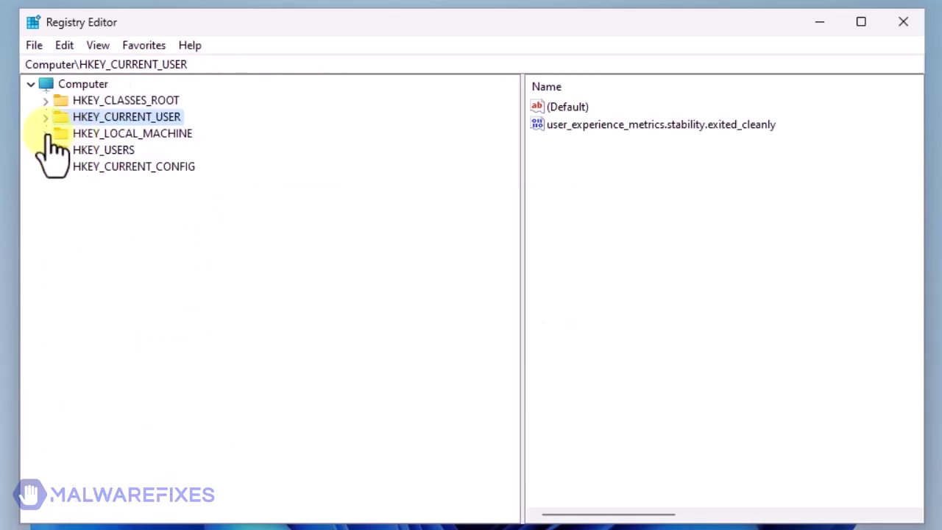
Step: Delete the Chrome key under HKEY_LOCAL_MACHINE\SOFTWARE\Policies\Google, including all of its subkeys
{"action": "left_click", "coordinate": [46, 134]}
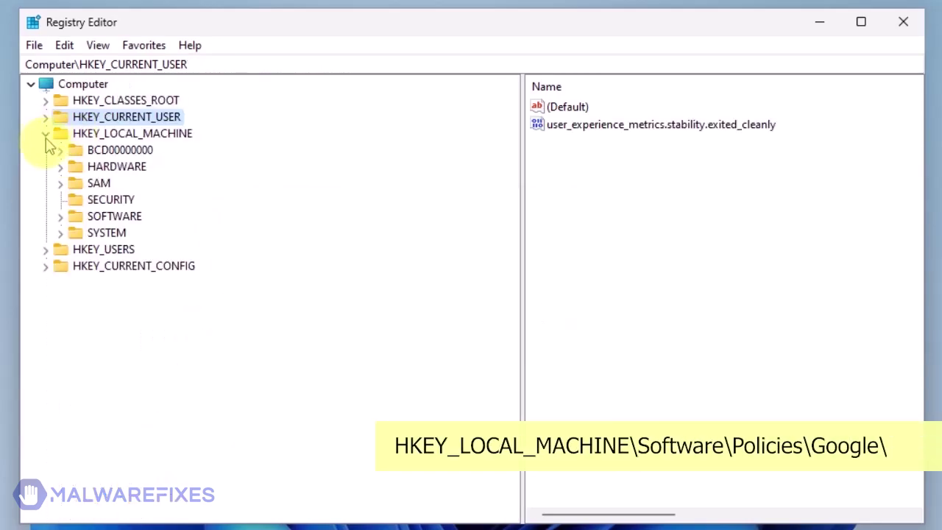
{"action": "left_click", "coordinate": [60, 217]}
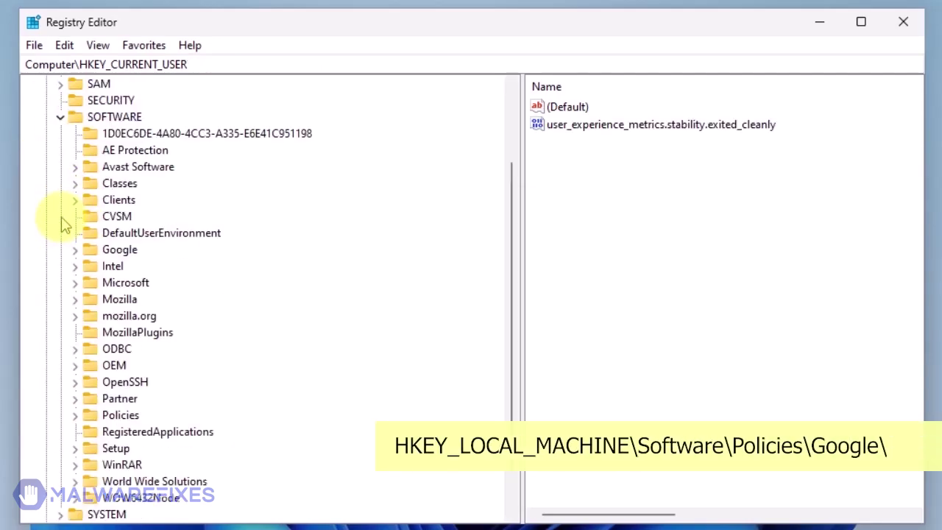
{"action": "left_click", "coordinate": [75, 416]}
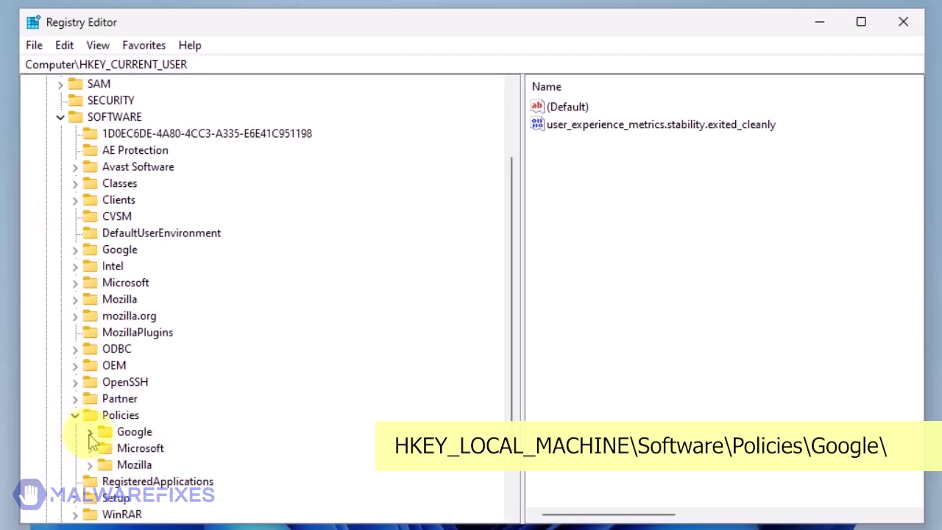
{"action": "left_click", "coordinate": [89, 432]}
{"action": "right_click", "coordinate": [166, 451]}
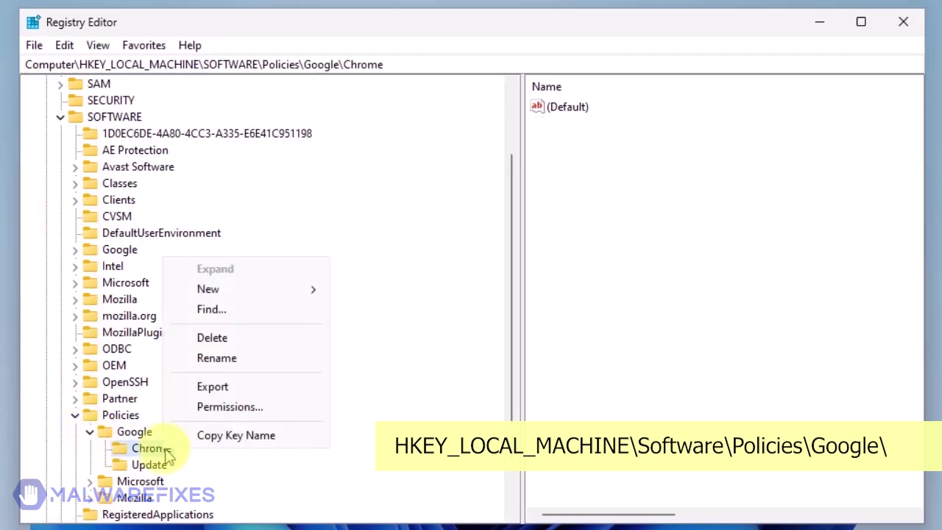
{"action": "left_click", "coordinate": [212, 340]}
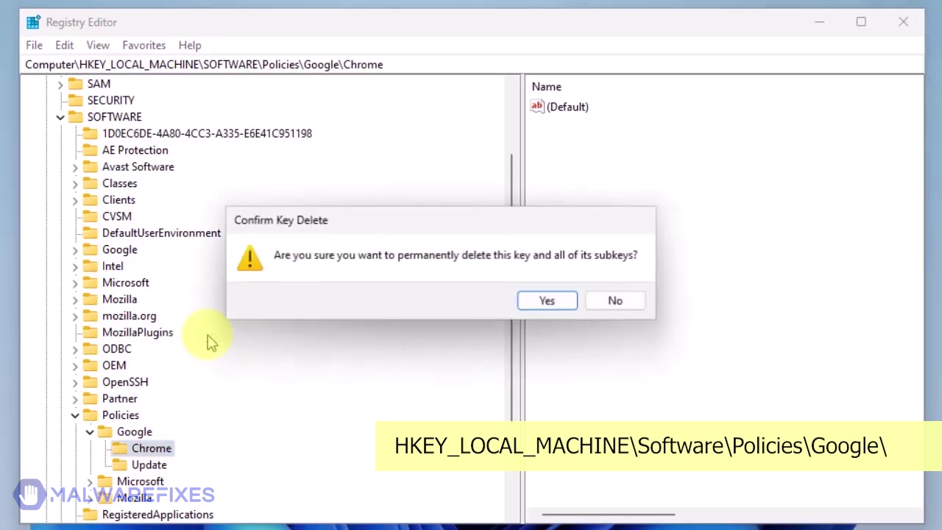
{"action": "left_click", "coordinate": [548, 303]}
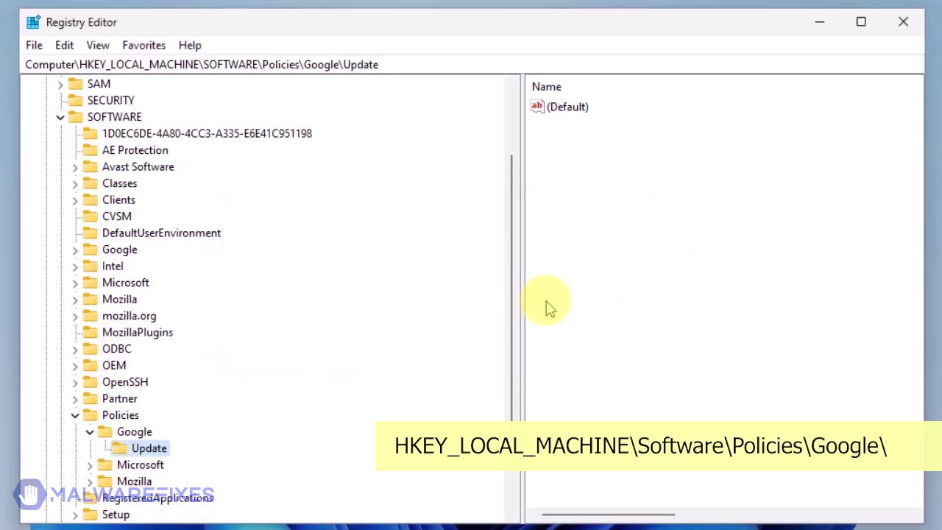
Step: Delete the Update key under HKEY_LOCAL_MACHINE\SOFTWARE\Policies\Google with all its subkeys, and close Registry Editor
{"action": "right_click", "coordinate": [166, 458]}
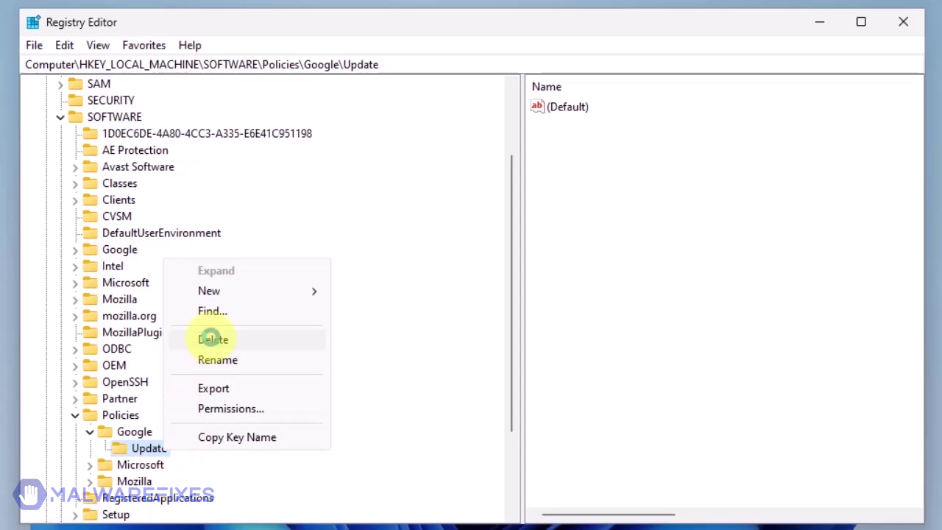
{"action": "left_click", "coordinate": [211, 339]}
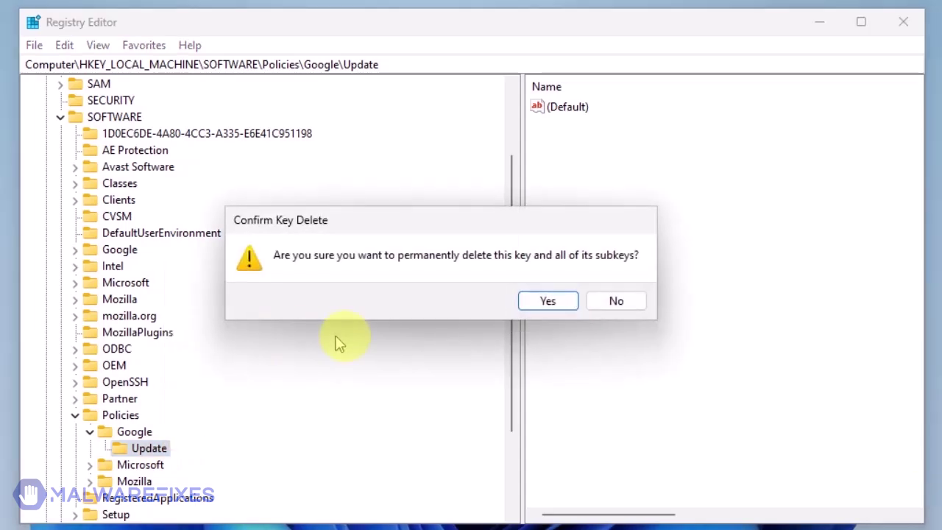
{"action": "left_click", "coordinate": [548, 302]}
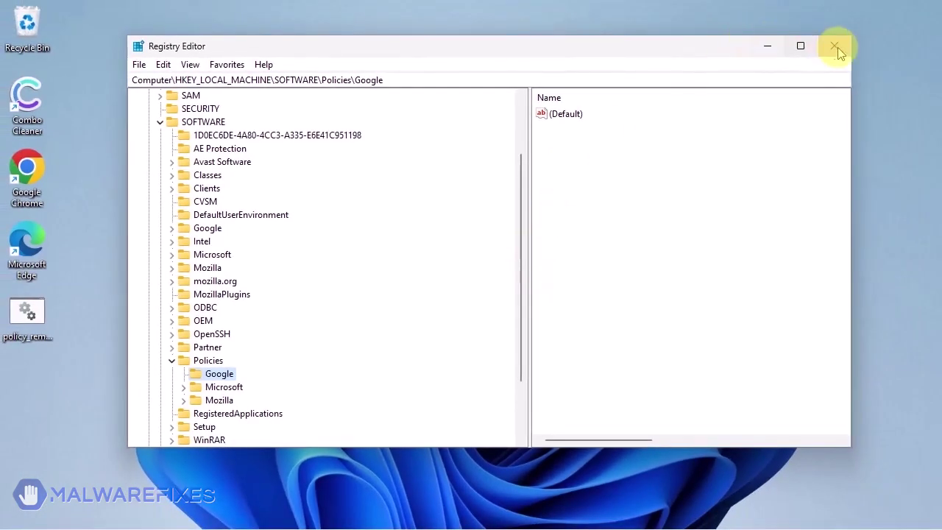
{"action": "left_click", "coordinate": [834, 47]}
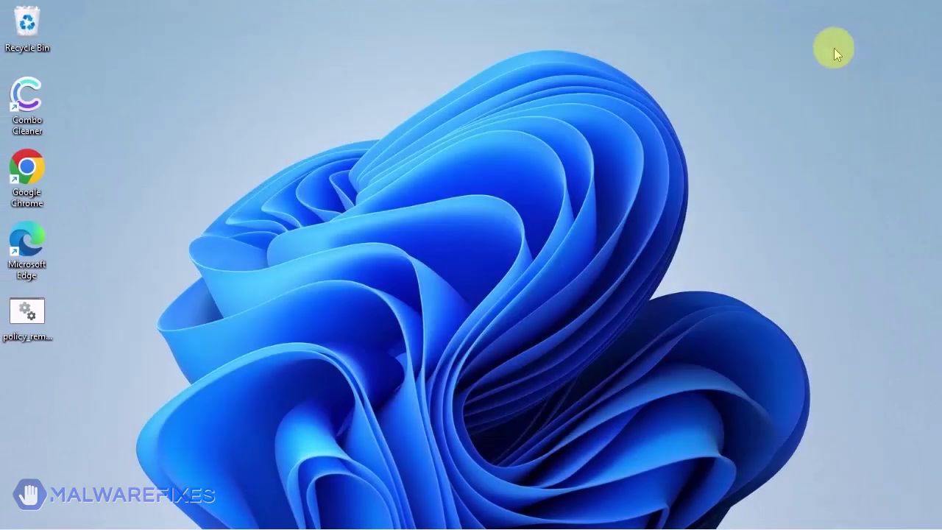
Step: Open File Explorer and go to the folder C:\Program Files (x86)\Google
{"action": "mouse_move", "coordinate": [473, 521]}
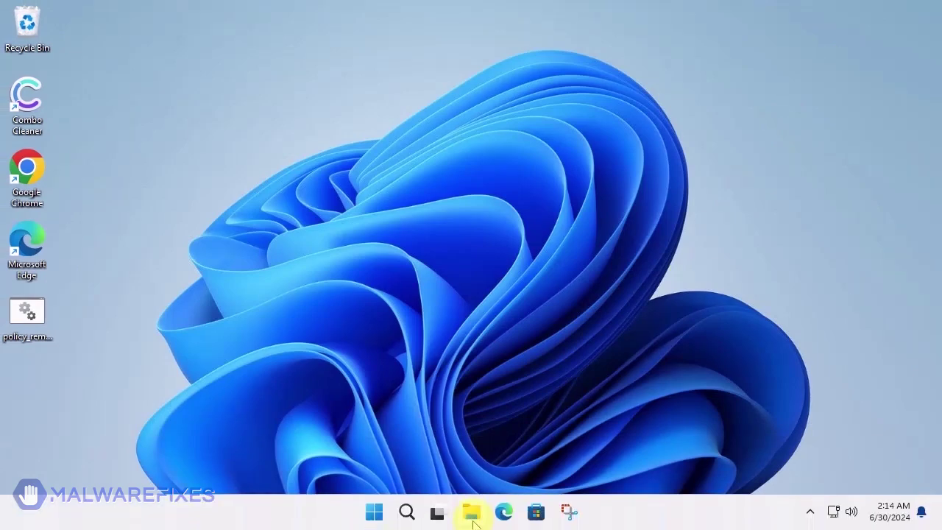
{"action": "left_click", "coordinate": [472, 513]}
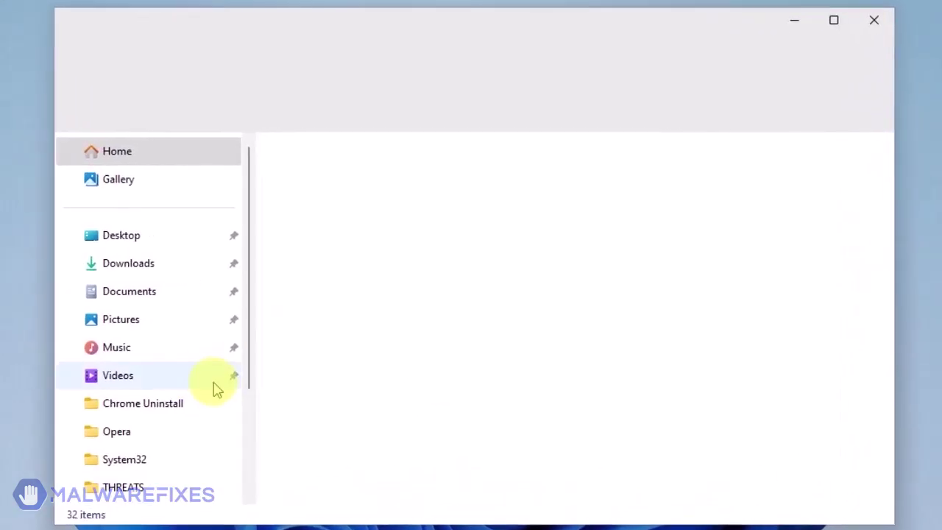
{"action": "scroll", "coordinate": [216, 387], "scroll_direction": "down", "scroll_amount": 3}
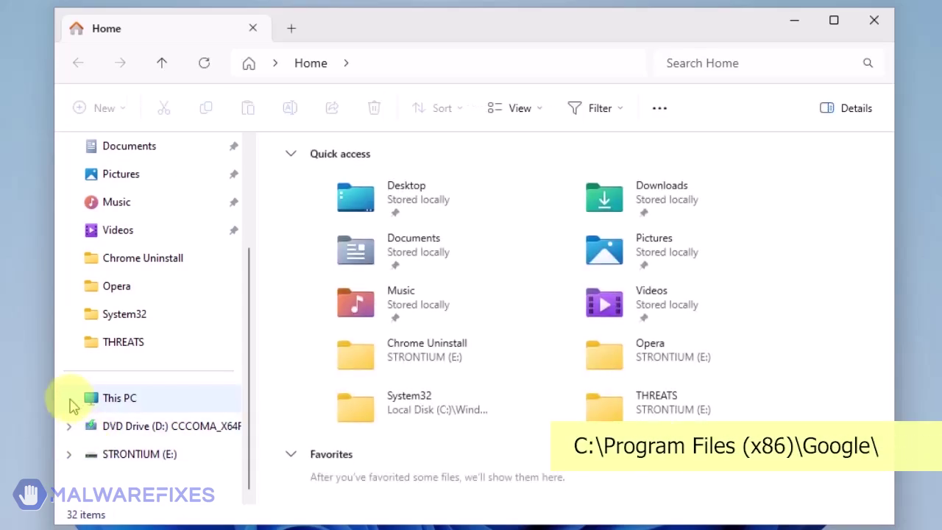
{"action": "left_click", "coordinate": [70, 399]}
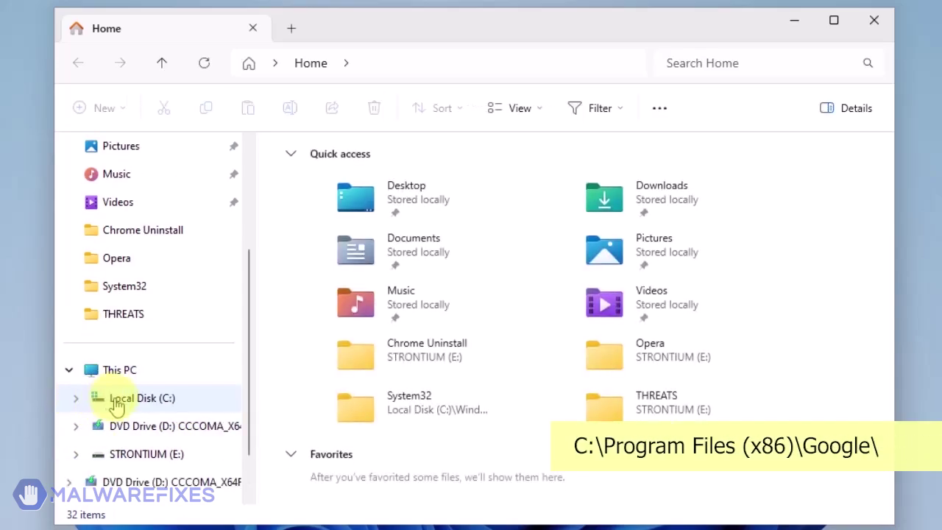
{"action": "left_click", "coordinate": [129, 401]}
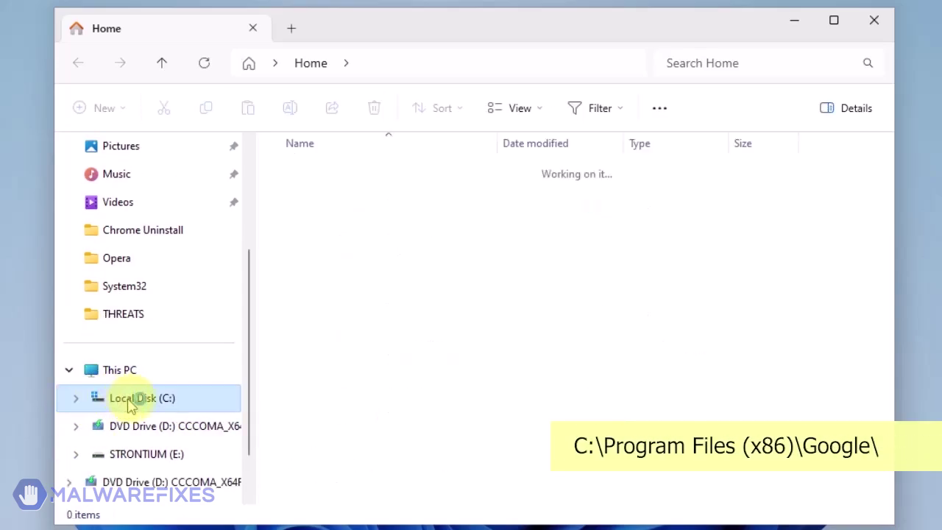
{"action": "double_click", "coordinate": [343, 413]}
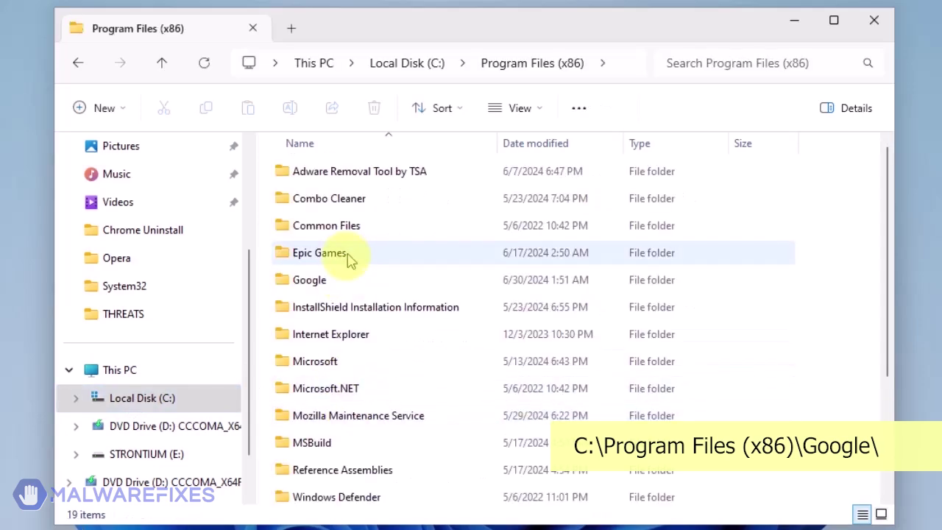
{"action": "left_click", "coordinate": [325, 282]}
{"action": "double_click", "coordinate": [325, 282]}
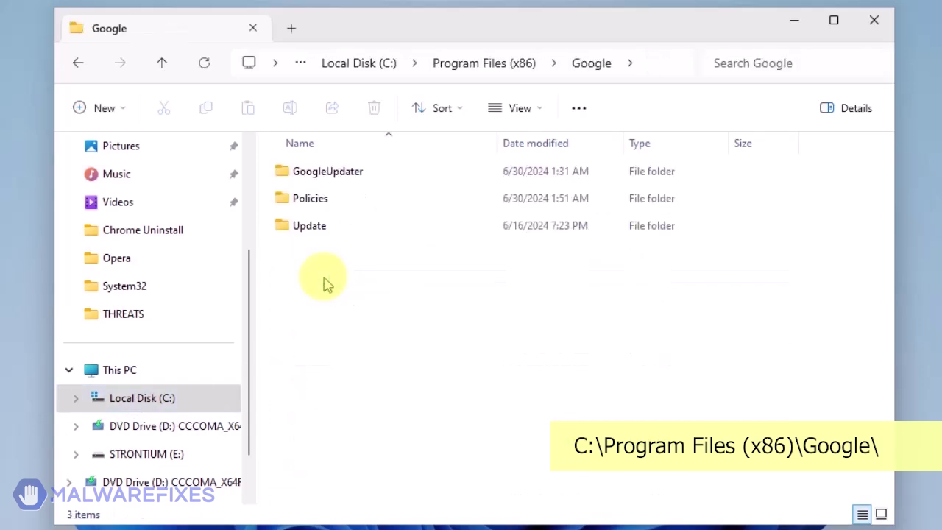
Step: Delete the Policies folder from the Google folder with administrator permission, and close File Explorer
{"action": "left_click", "coordinate": [323, 208]}
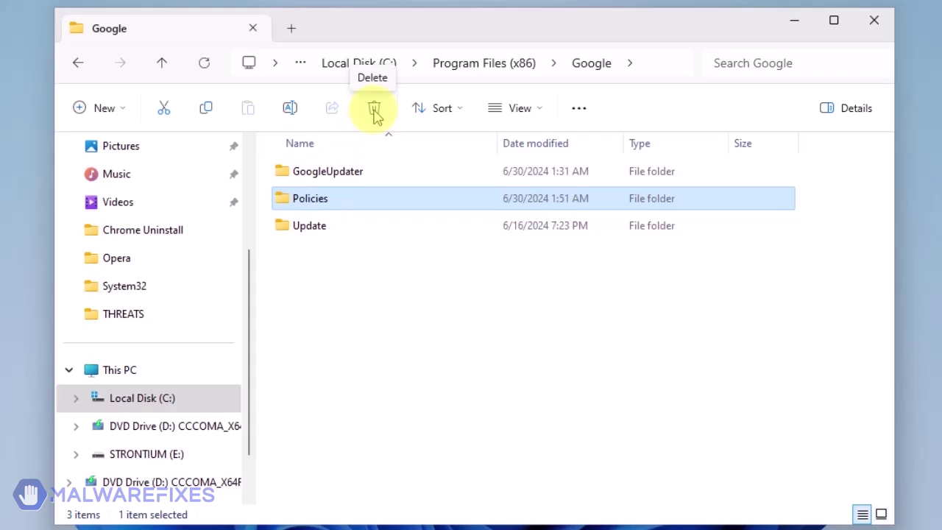
{"action": "left_click", "coordinate": [375, 110]}
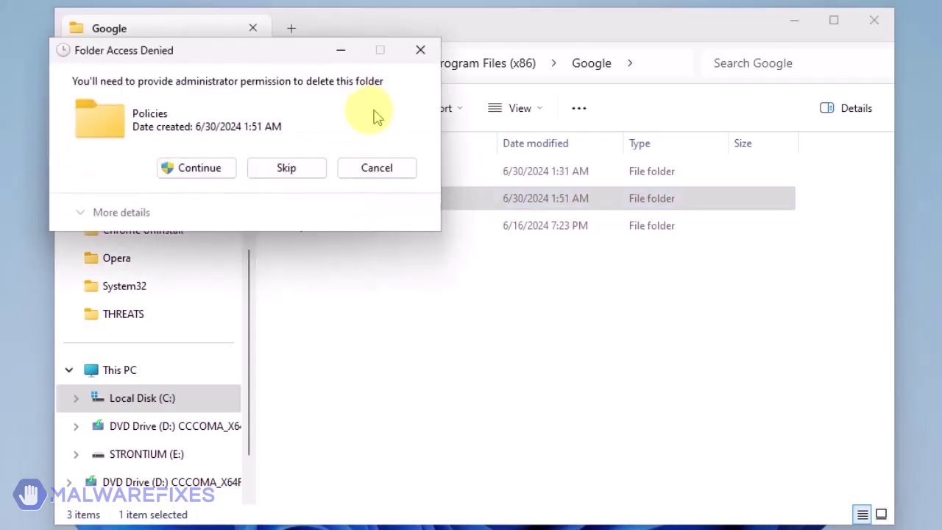
{"action": "left_click", "coordinate": [199, 168]}
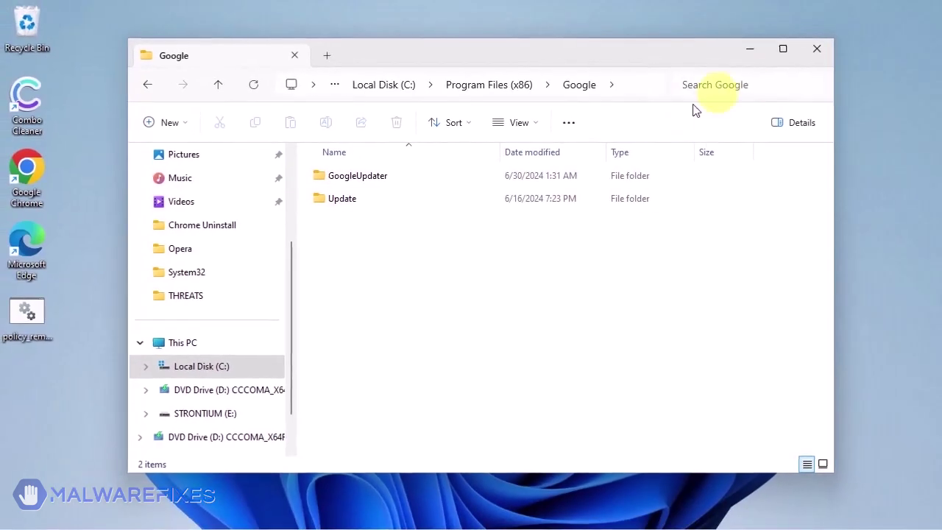
{"action": "left_click", "coordinate": [816, 52]}
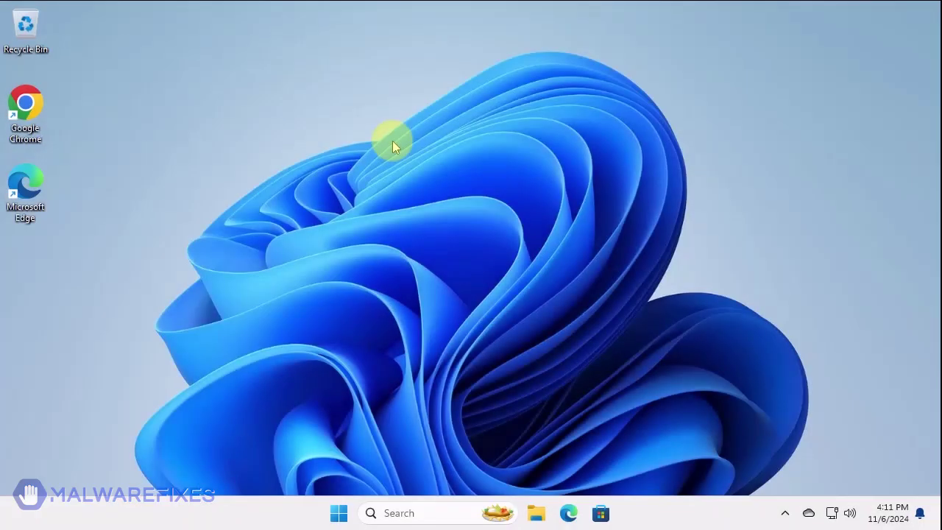
Step: Open Google Chrome and go to its extensions management page
{"action": "double_click", "coordinate": [21, 114]}
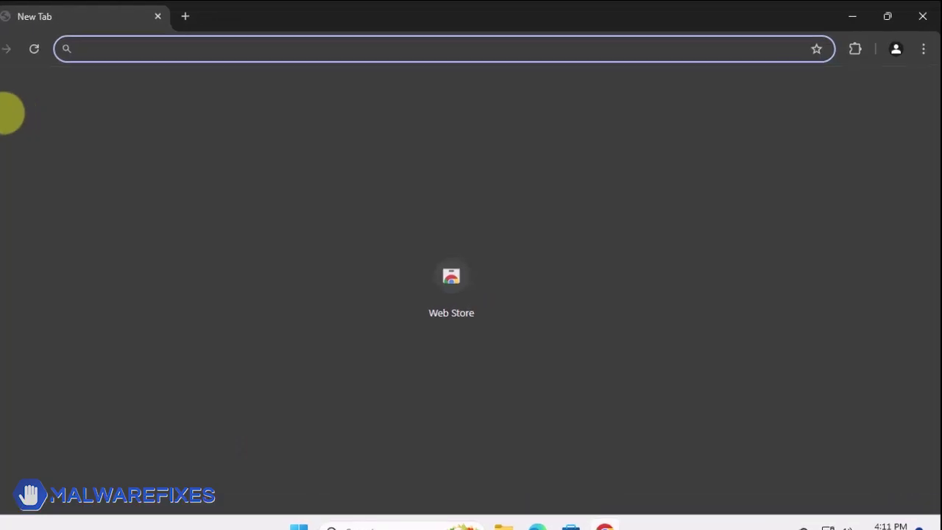
{"action": "left_click", "coordinate": [924, 47]}
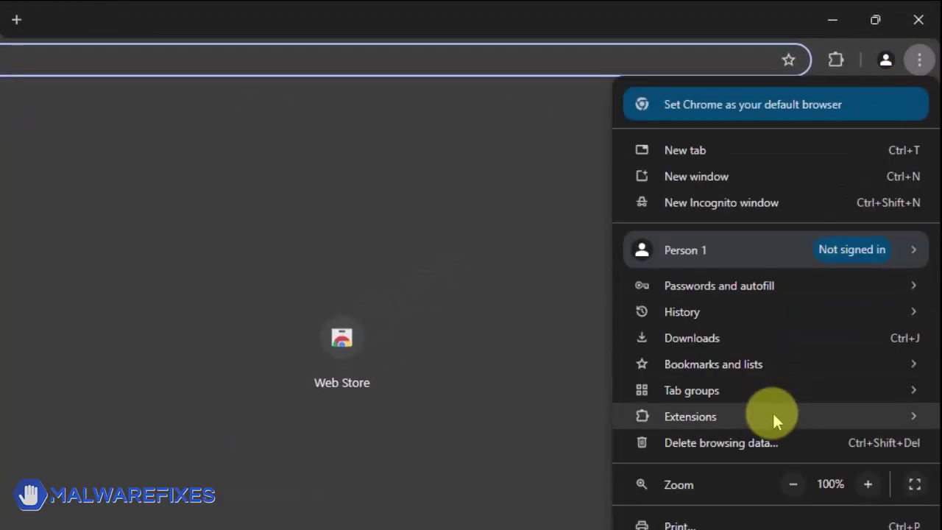
{"action": "mouse_move", "coordinate": [770, 417]}
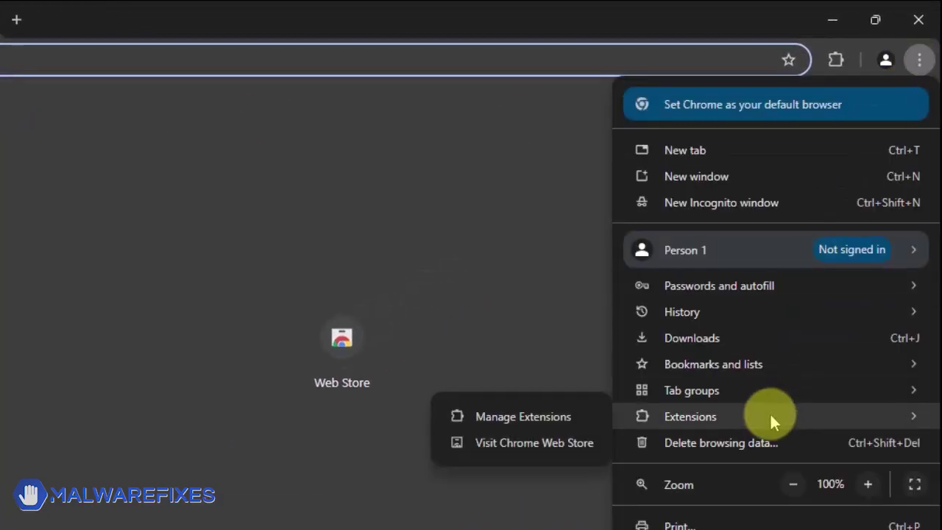
{"action": "left_click", "coordinate": [529, 418]}
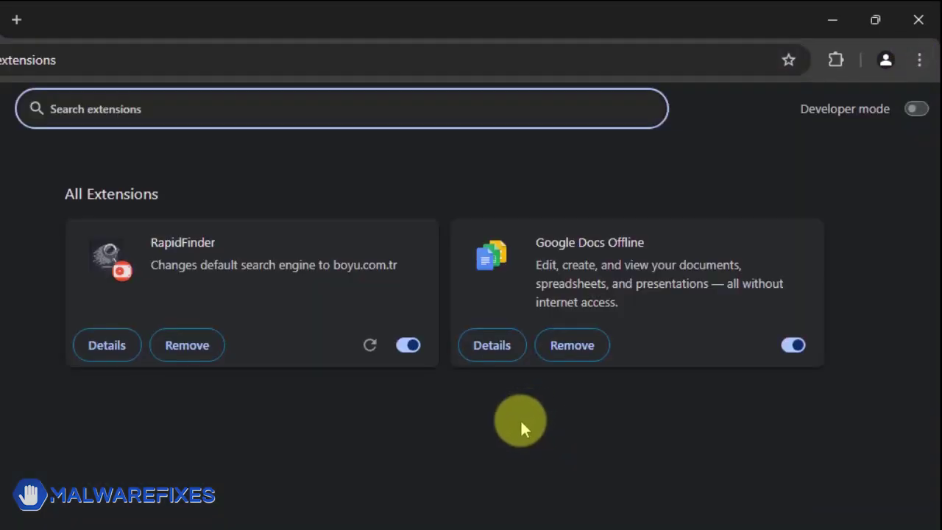
Step: Remove the RapidFinder extension without reporting abuse, and close the browser
{"action": "left_click", "coordinate": [189, 346]}
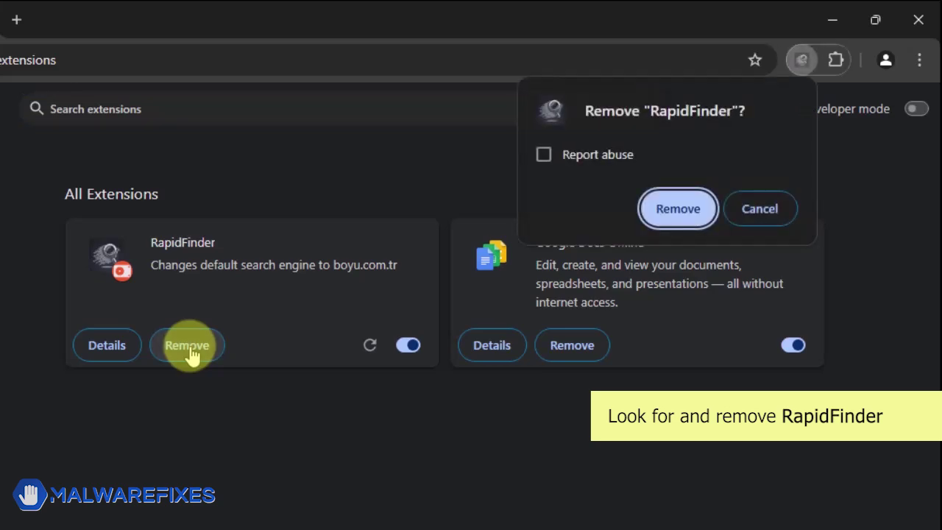
{"action": "left_click", "coordinate": [689, 211]}
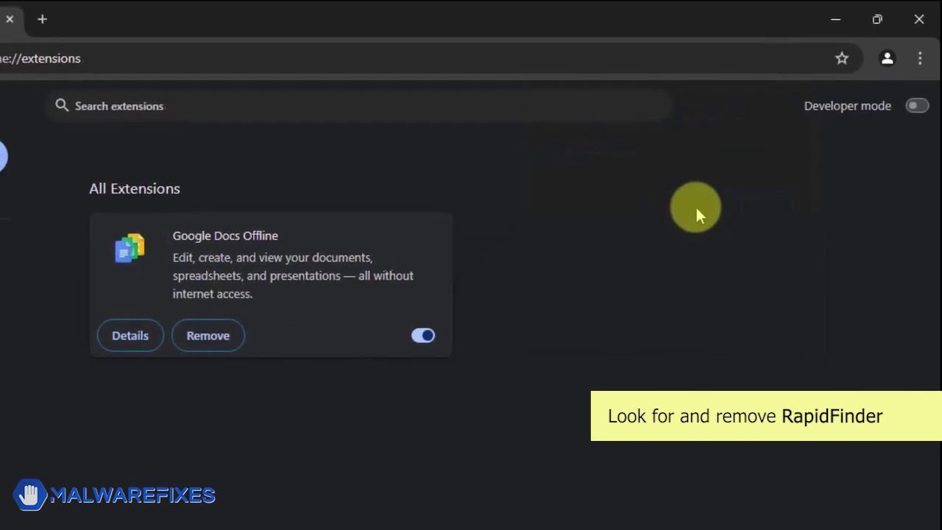
{"action": "left_click", "coordinate": [925, 26]}
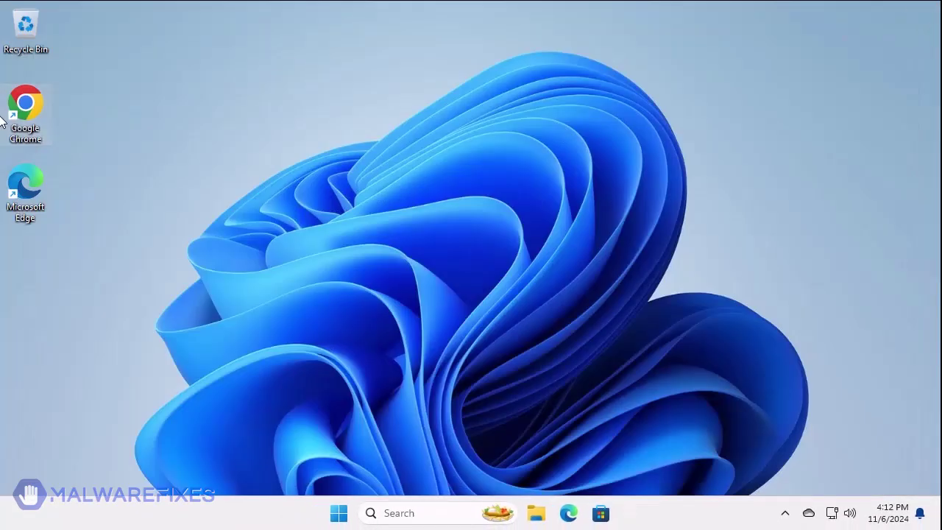